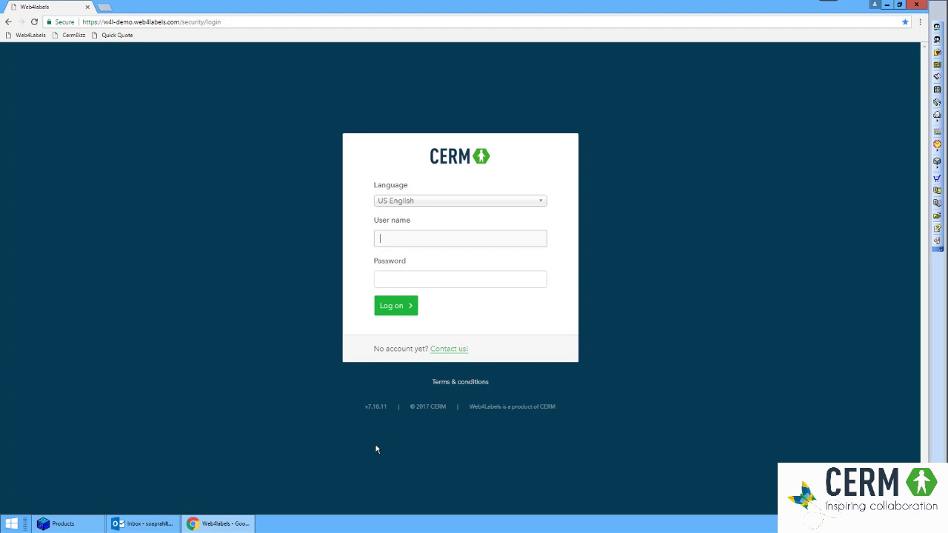
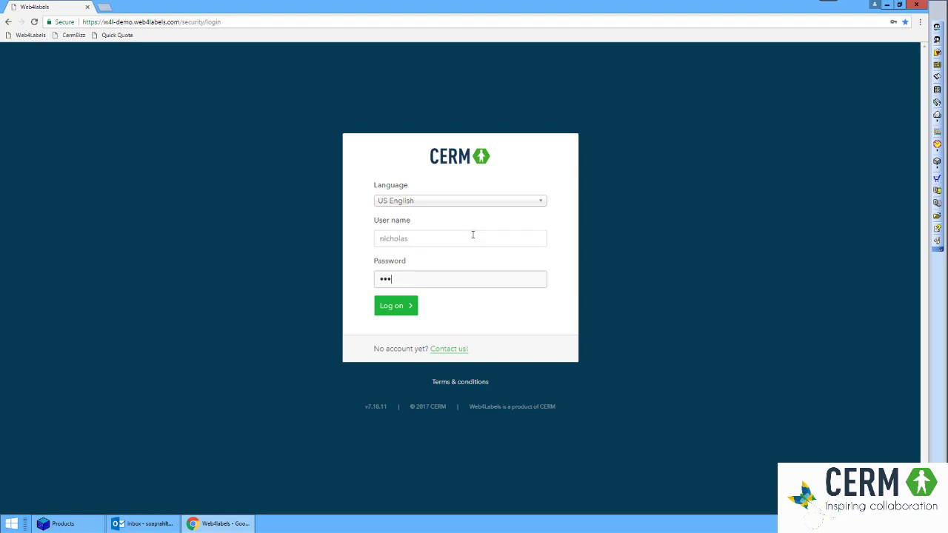
Step: Log in with the demo credentials and show the My projects label list
key(Return)
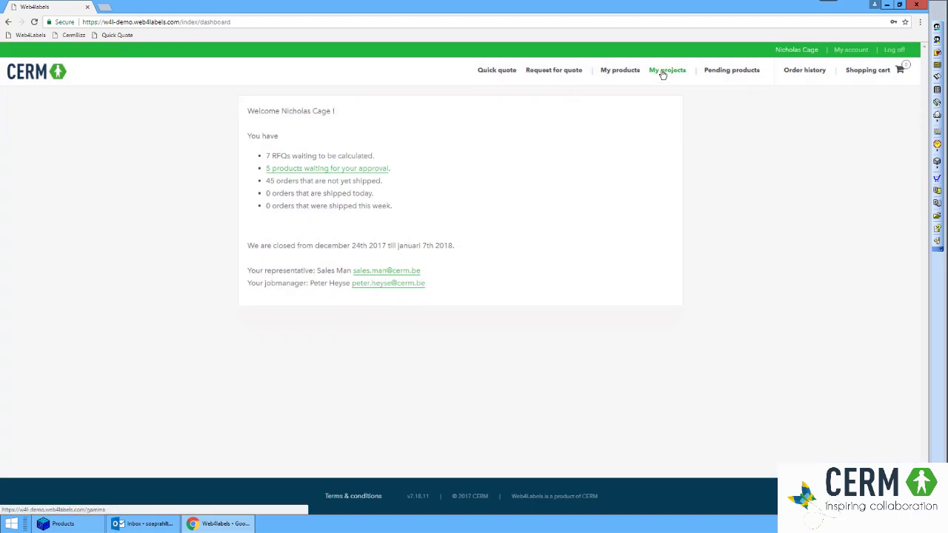
click(664, 75)
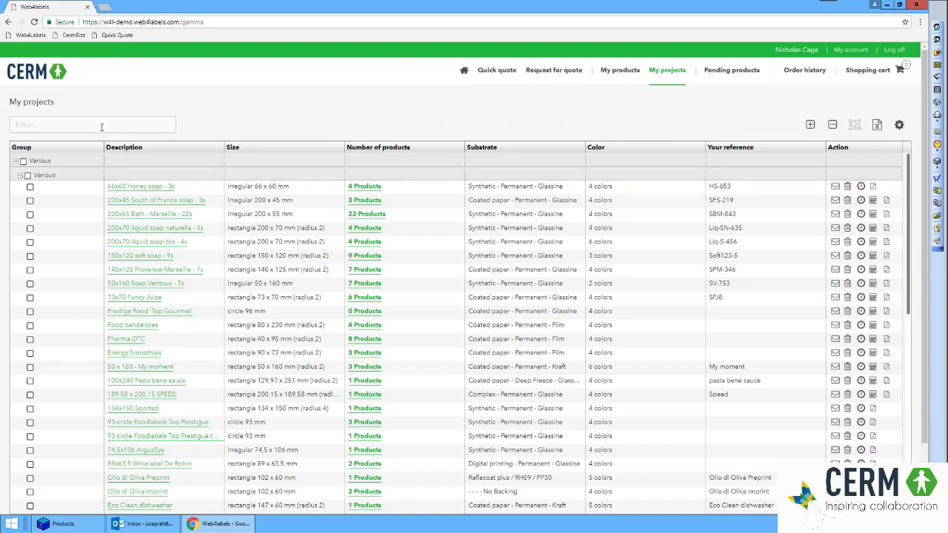
Step: Filter projects to ALCIS and get a 6,000-label, 4-product quote (EUR 1,177.08)
text(alcis)
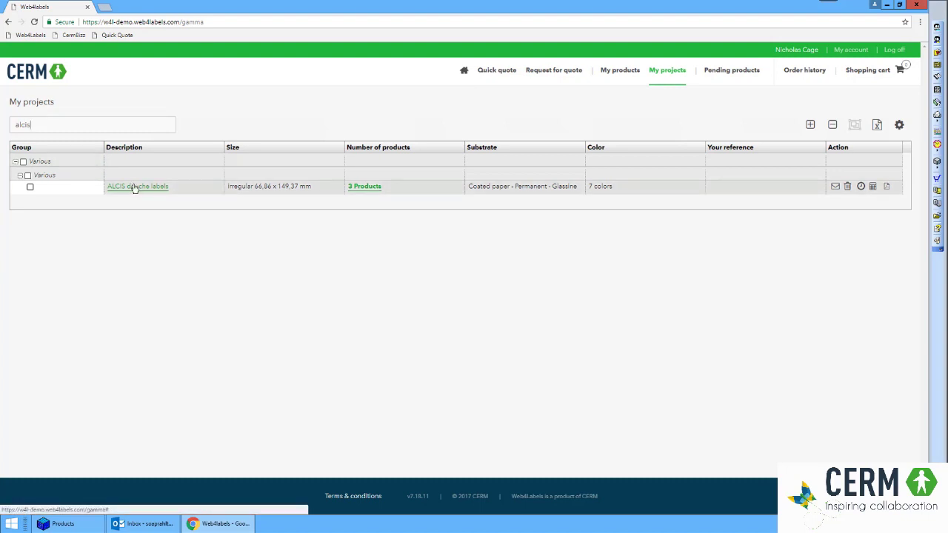
click(873, 186)
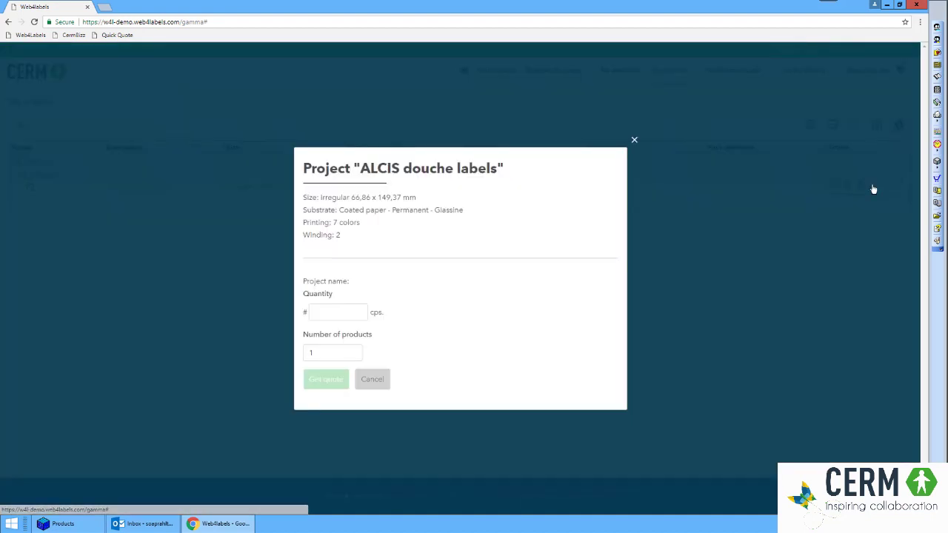
click(344, 311)
text(6000)
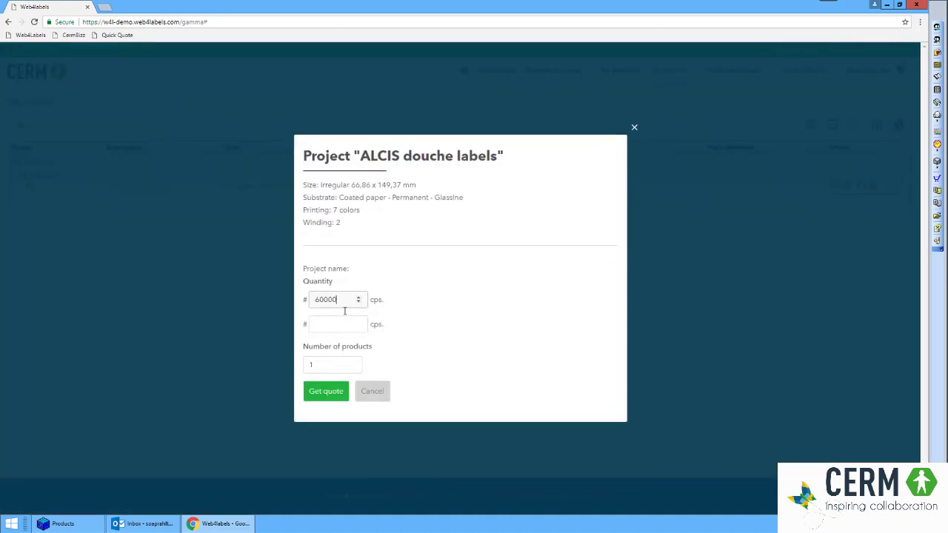
click(341, 363)
key(BackSpace)
text(4)
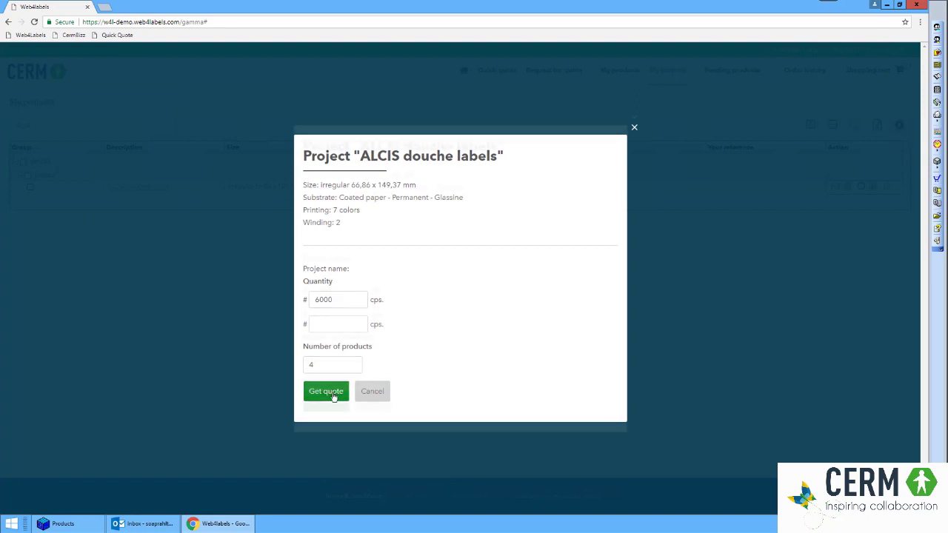
click(333, 391)
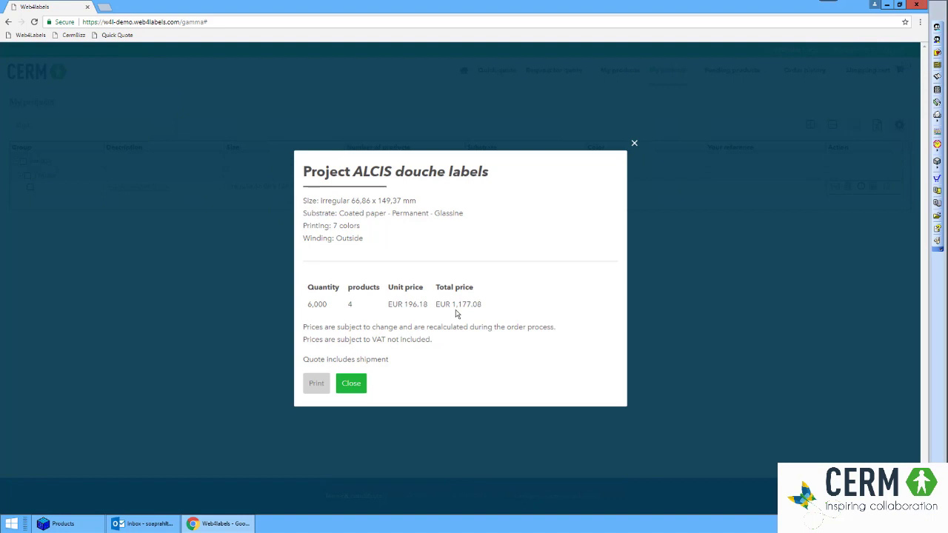
click(351, 391)
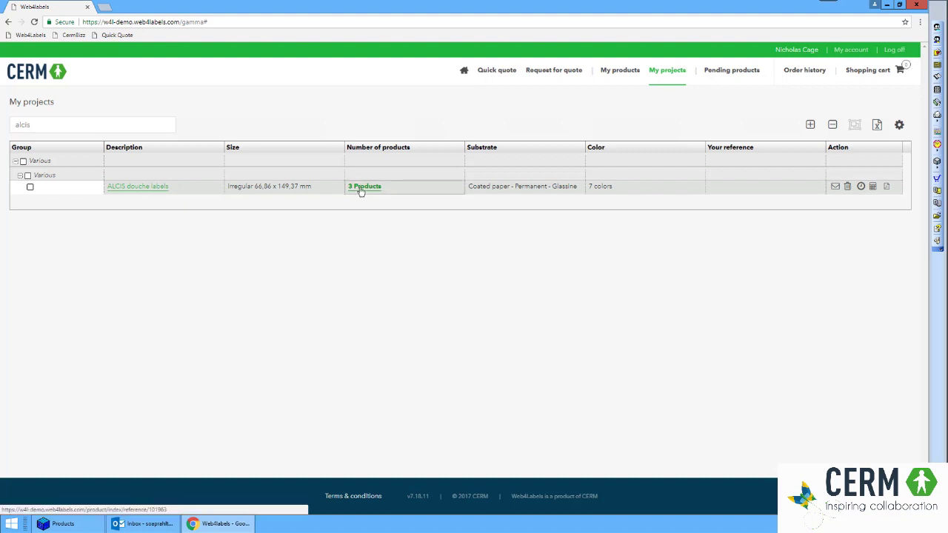
Step: Show the ALCIS project's three shower products with their label thumbnails
click(361, 190)
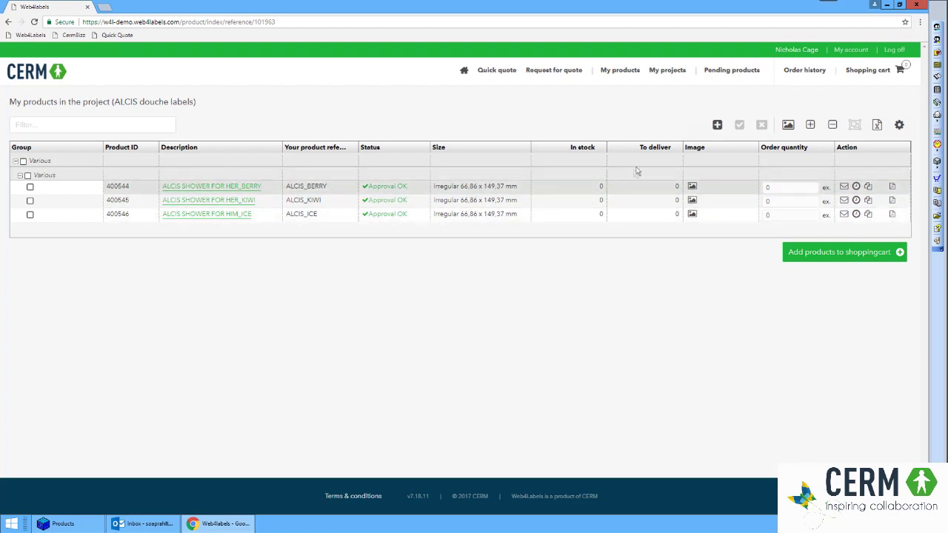
click(788, 126)
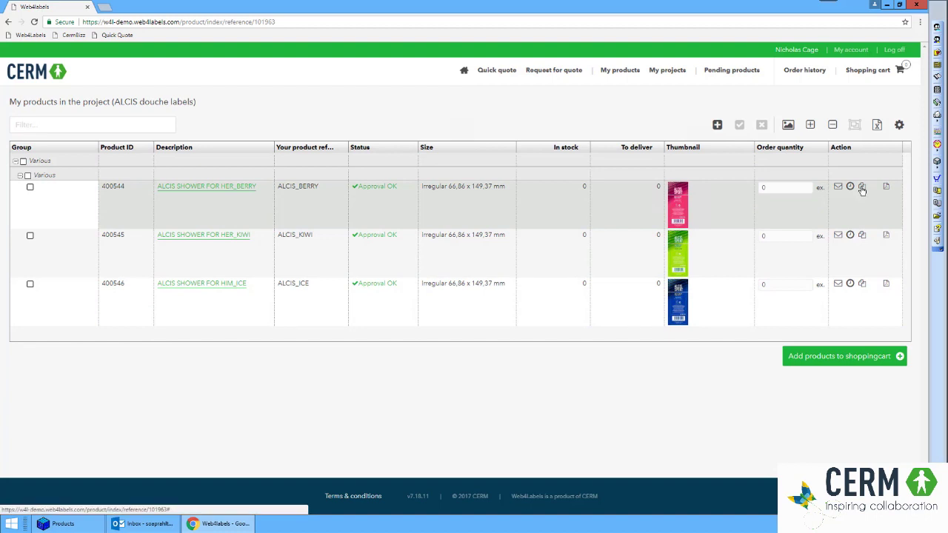
click(862, 187)
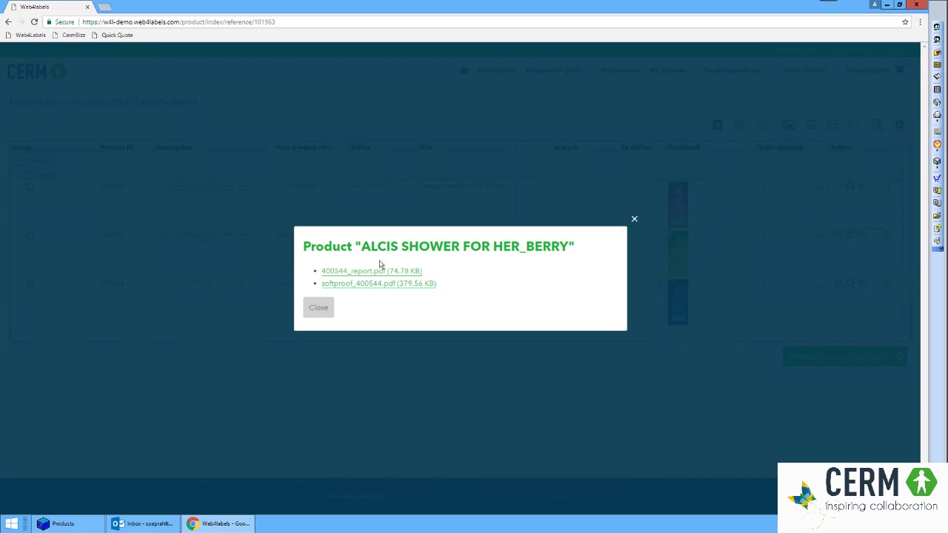
click(378, 285)
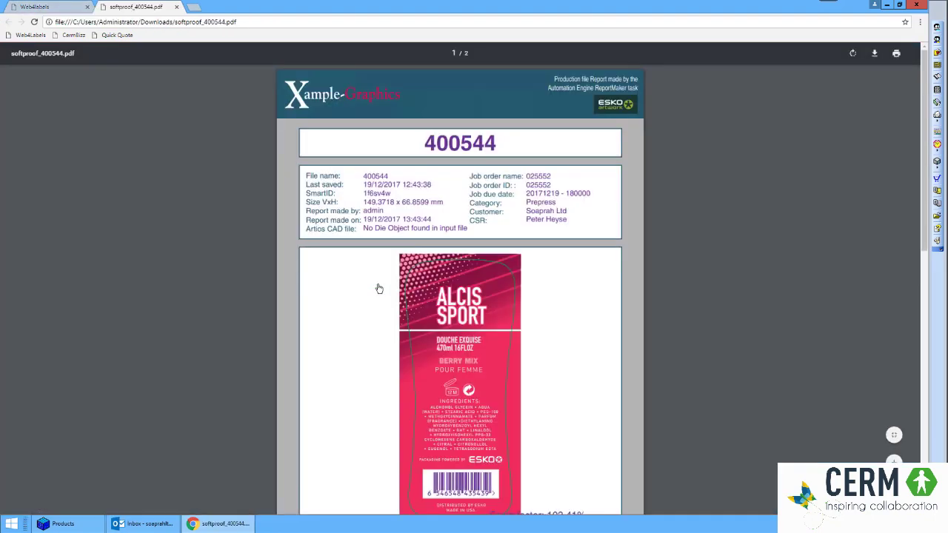
key(ctrl+w)
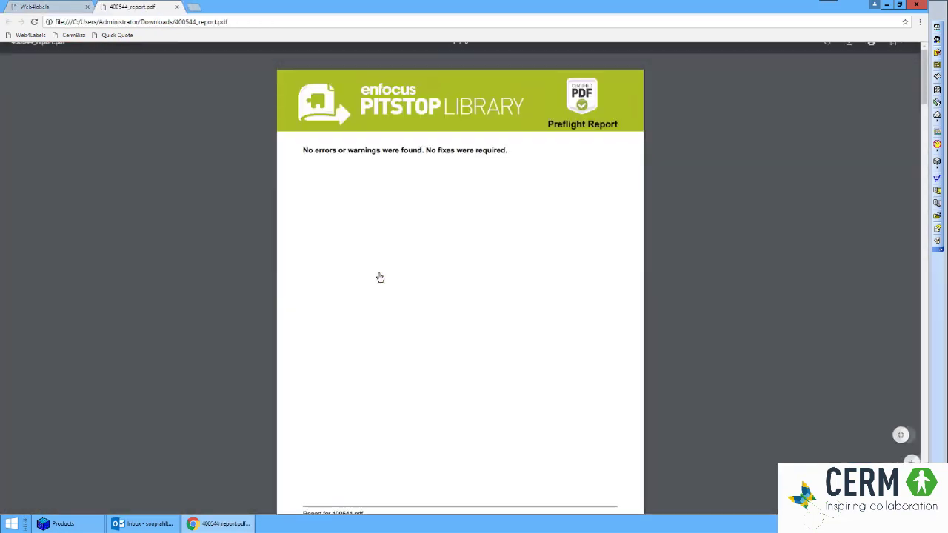
click(177, 7)
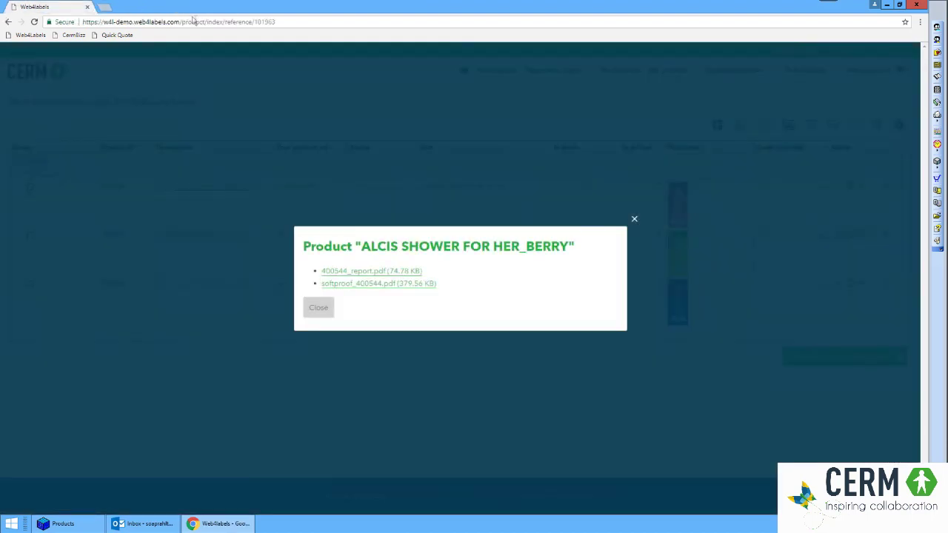
click(319, 309)
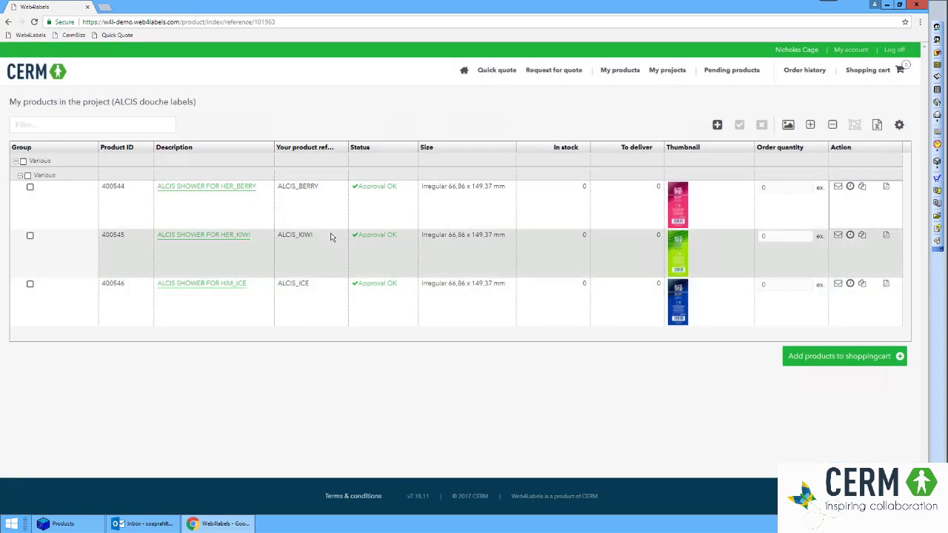
Step: Add product ALCIS SHOWER FOR HIM HEAT with reference ALCIS_HEAT and save it
click(718, 126)
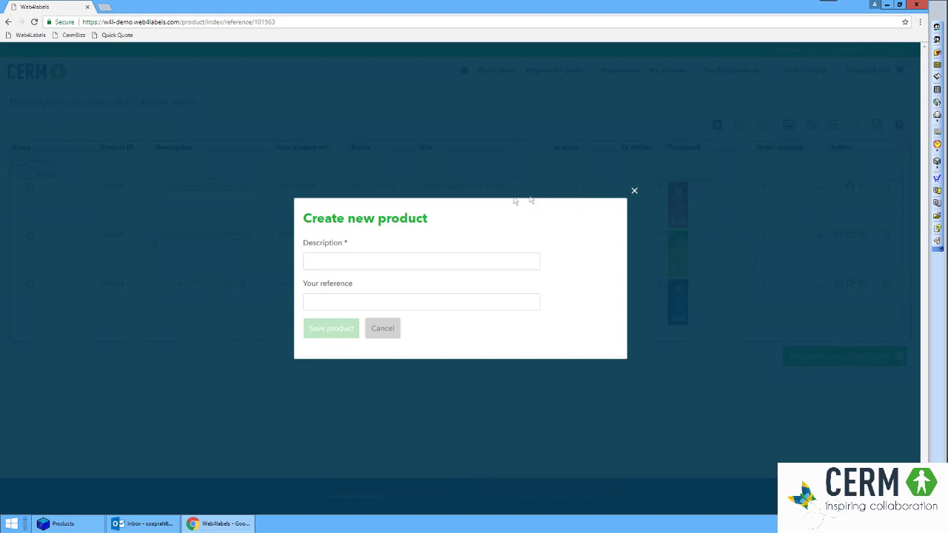
click(445, 261)
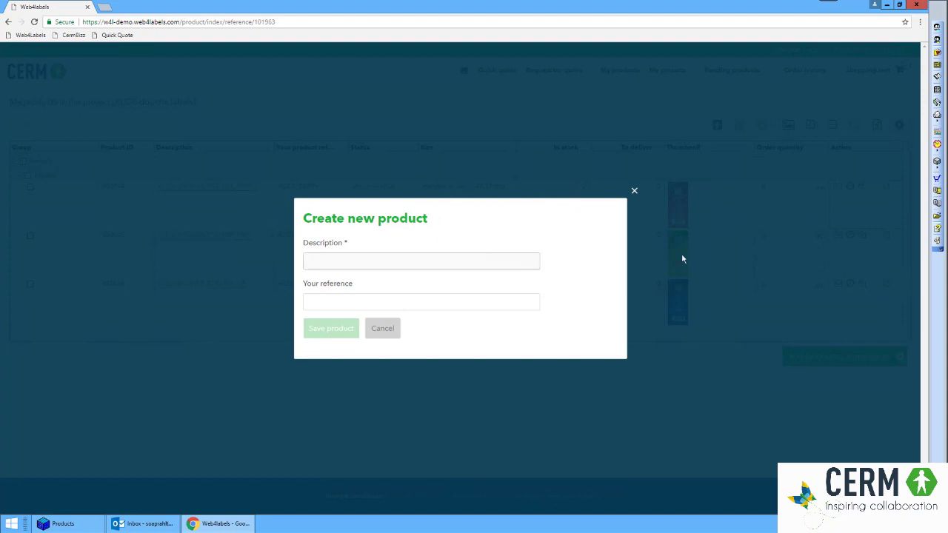
text(ALCIS SH)
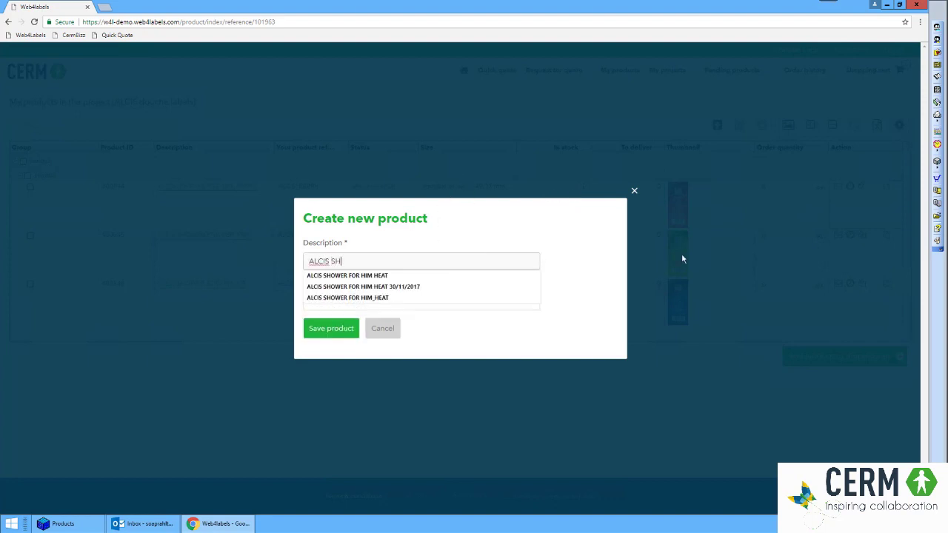
text(OWER FOR HIM HEAT)
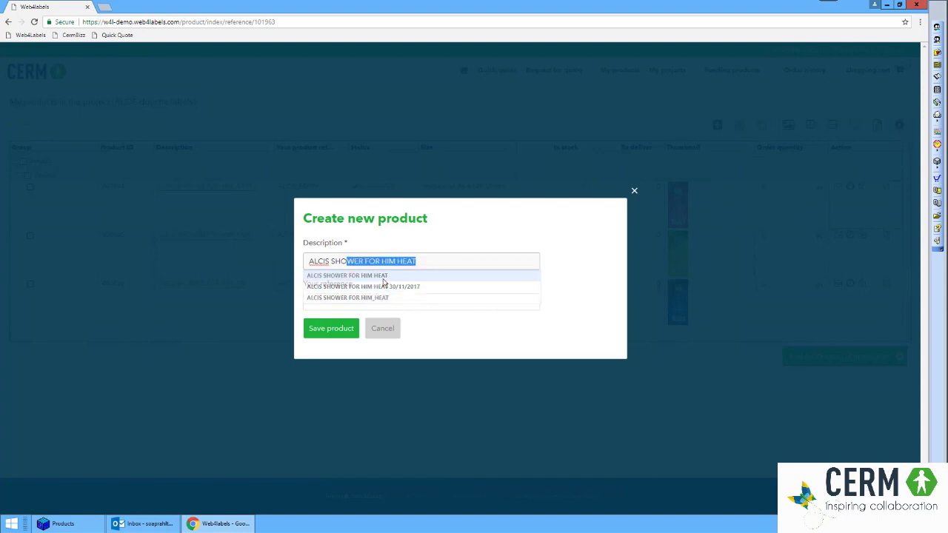
click(384, 280)
click(433, 302)
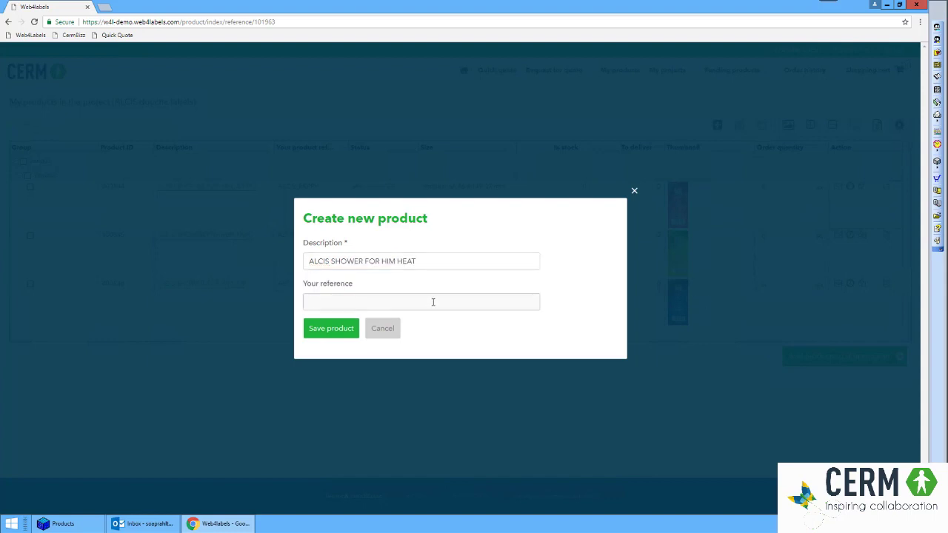
text(ALCIS_)
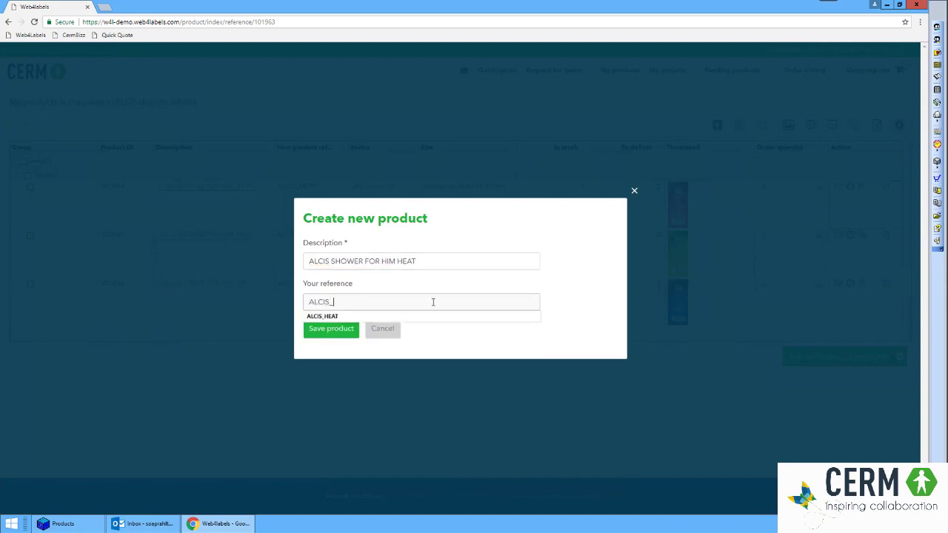
text(HEAT)
click(338, 330)
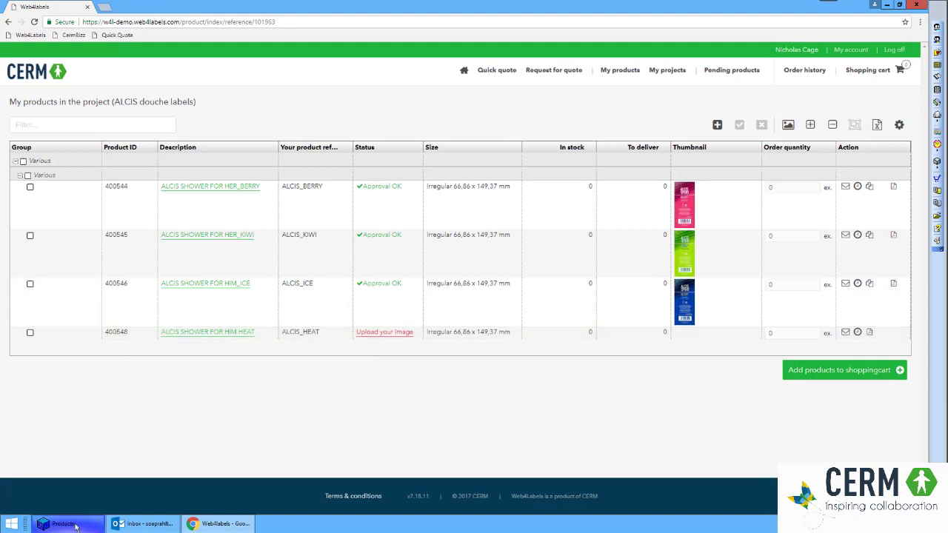
mouse_move(59, 524)
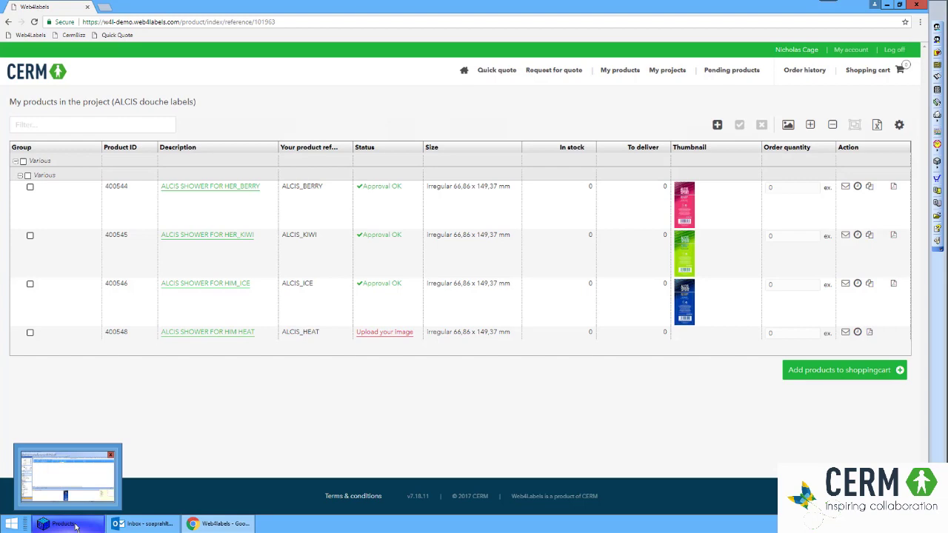
Step: In CERM MIS, check product 400548's ID, description, keyword, artwork and reprint status
click(76, 525)
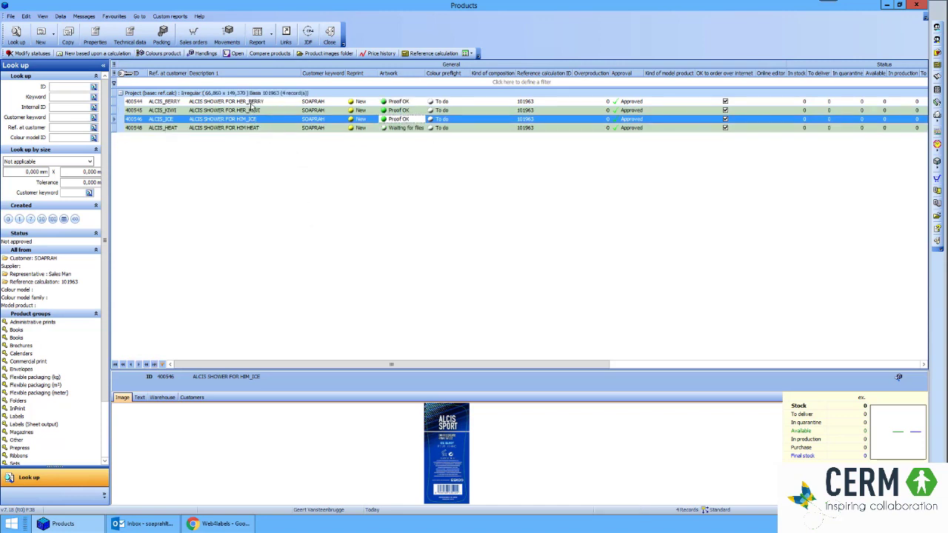
click(259, 129)
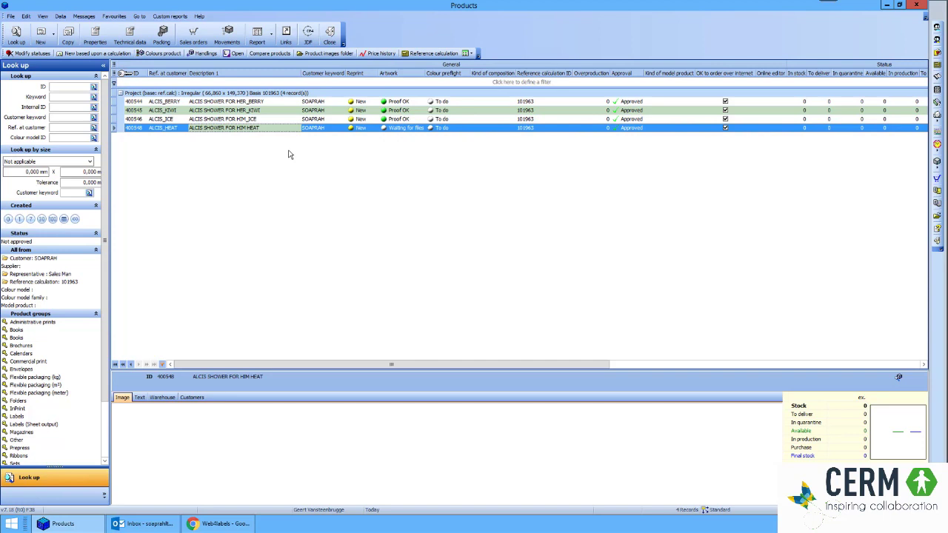
click(140, 129)
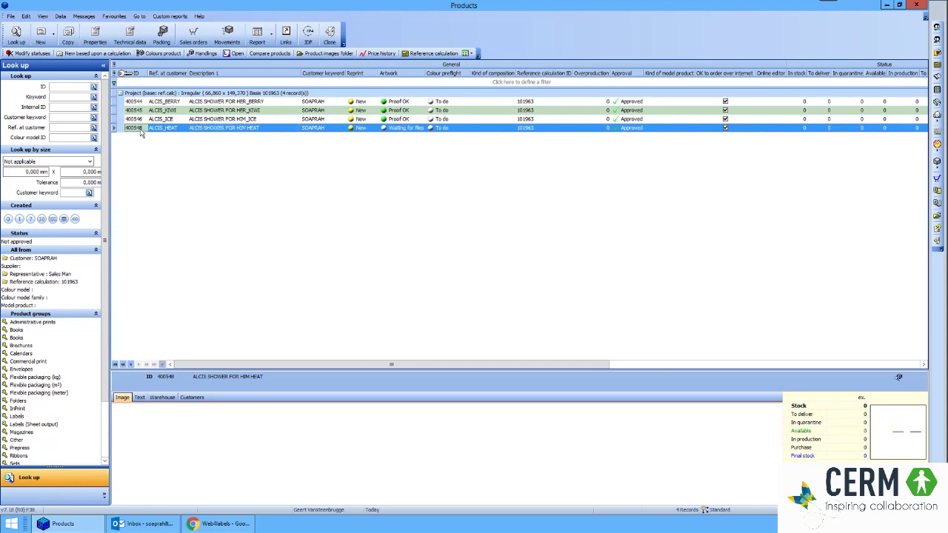
click(232, 129)
click(314, 130)
click(397, 130)
click(363, 130)
Step: Open the Product explorer for 400548 ALCIS SHOWER FOR HIM HEAT
double_click(372, 134)
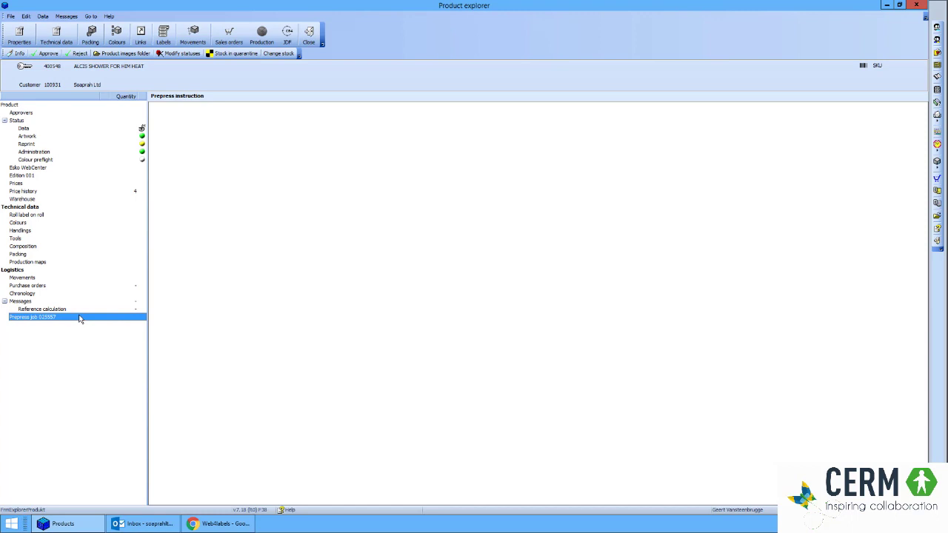
key(alt)
key(alt)
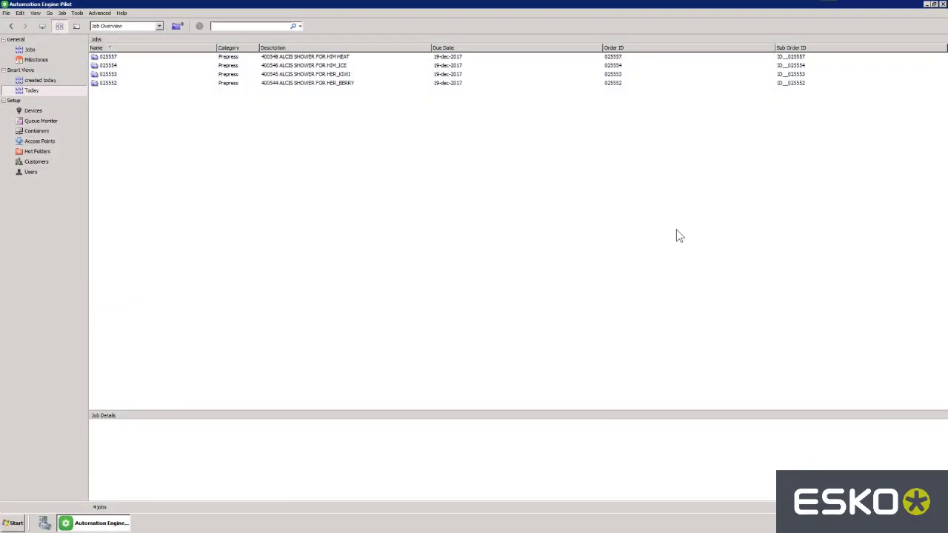
Step: Open job 025557 in Automation Engine and view product 400548's files
click(114, 59)
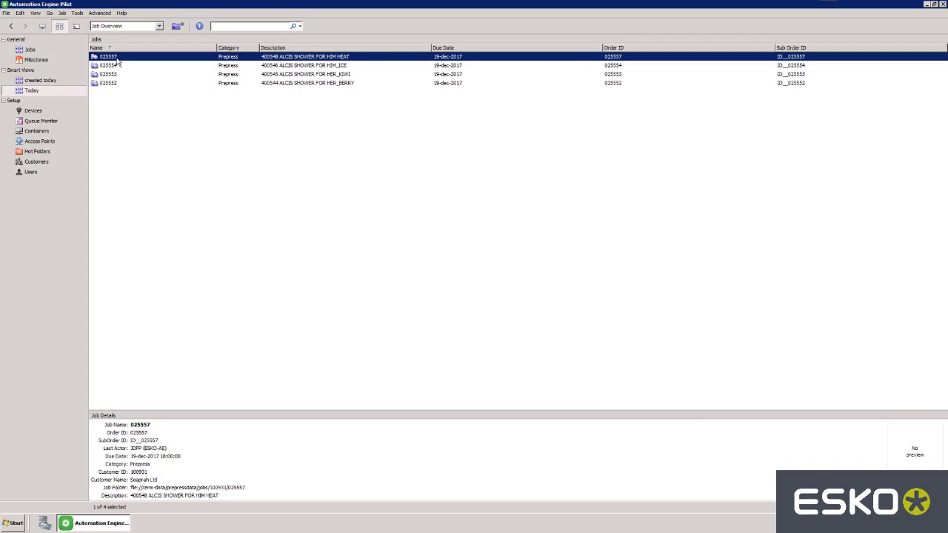
double_click(117, 59)
click(50, 71)
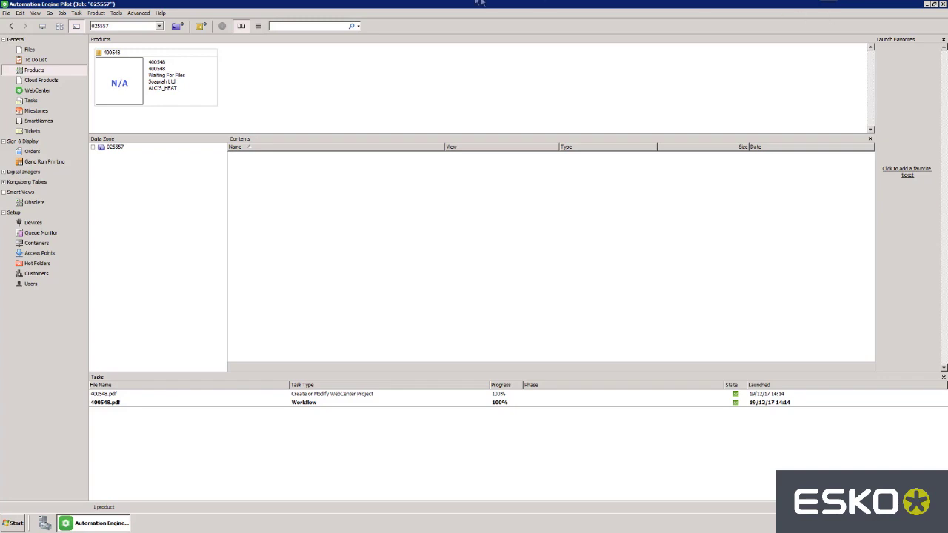
click(135, 75)
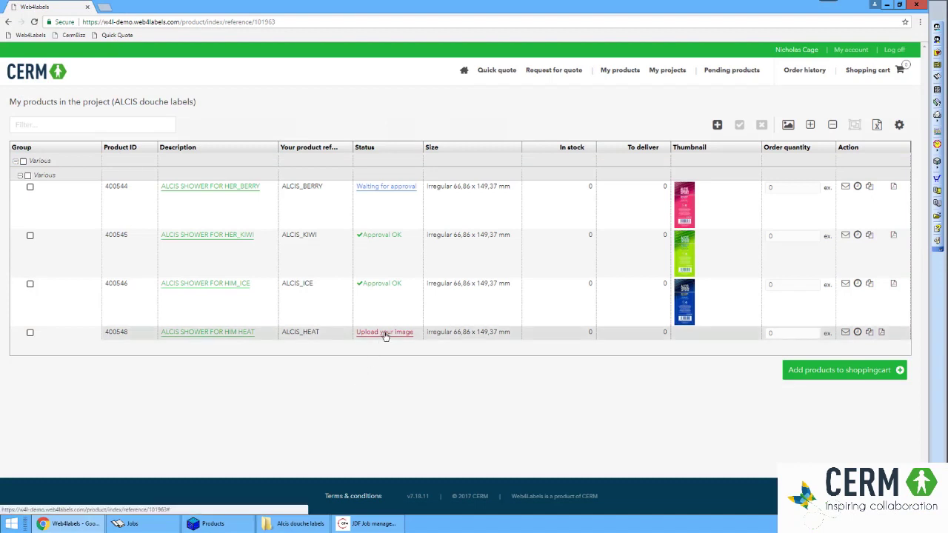
Step: Upload the HEAT error-version artwork with the comment 'Please replace the barcode'
click(385, 333)
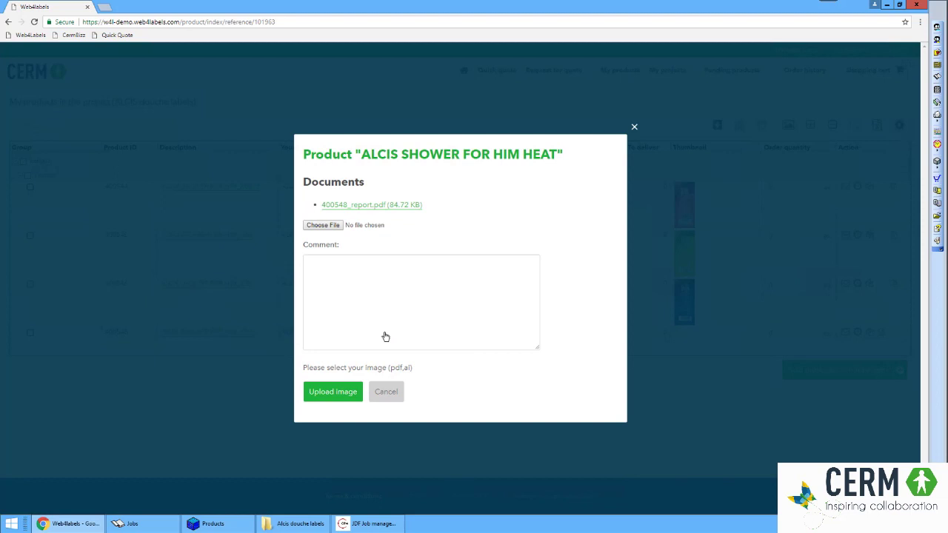
click(323, 225)
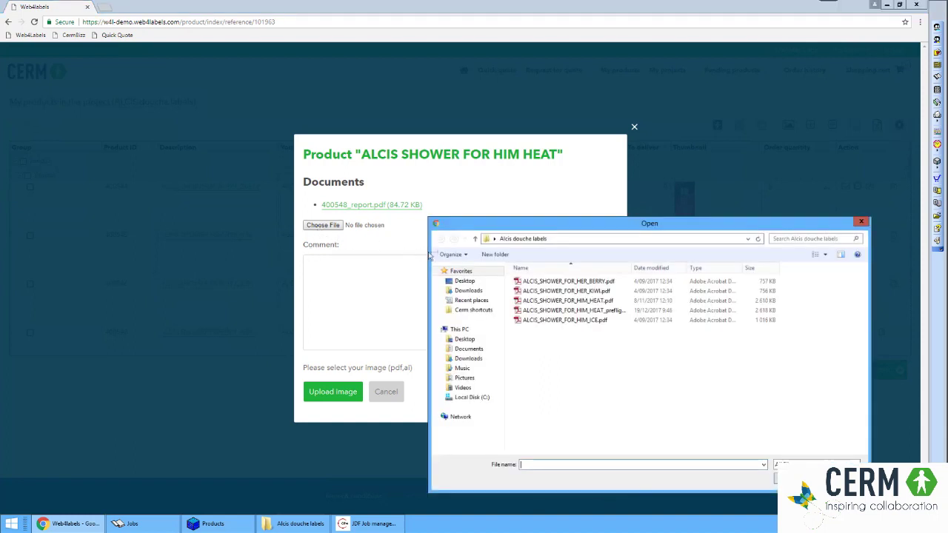
double_click(609, 311)
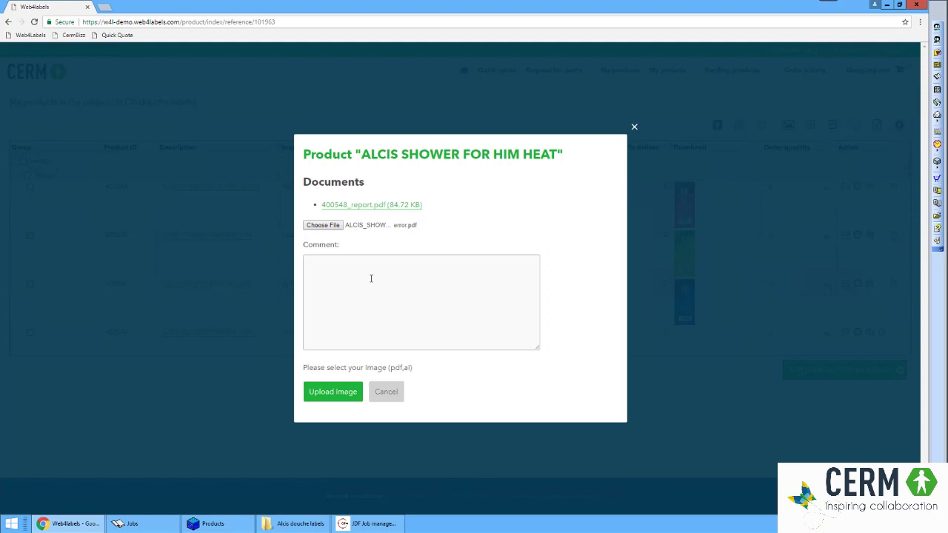
text(Please replace the barcode)
click(330, 395)
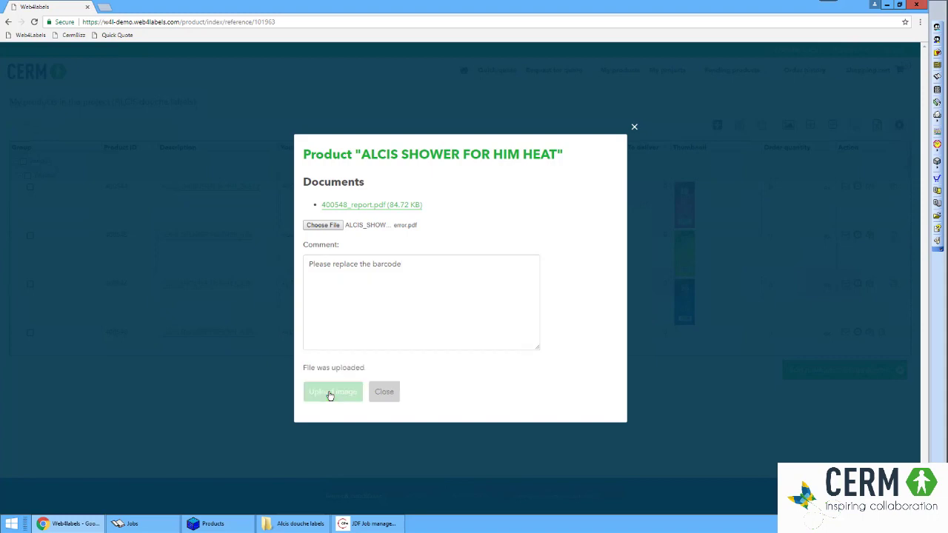
click(383, 396)
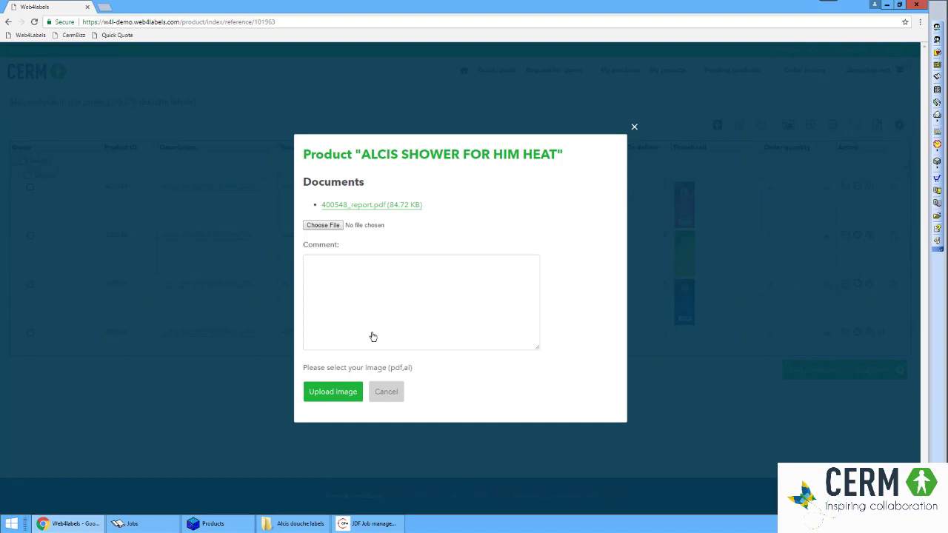
Step: Pick ALCIS_SHOWER_FOR_HIM_HEAT.pdf as the replacement artwork and upload it
click(323, 224)
click(568, 300)
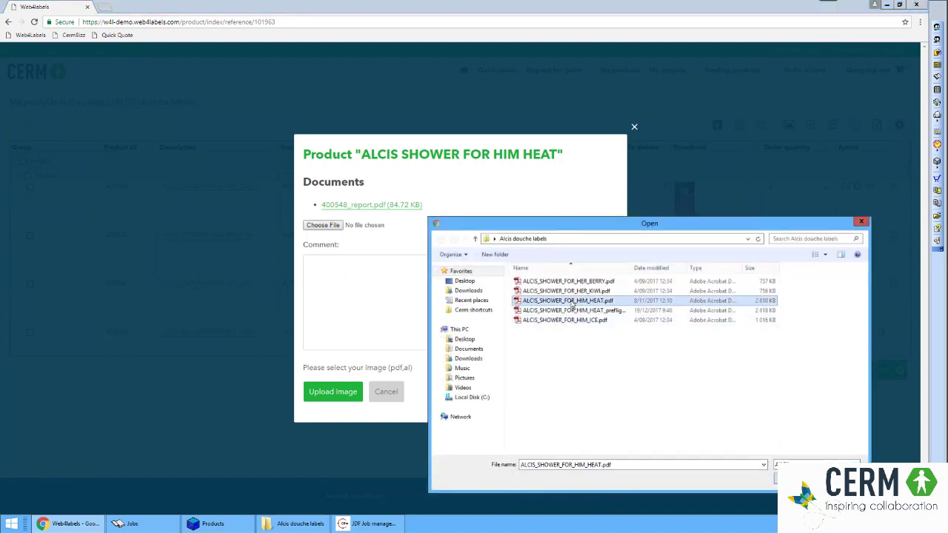
click(797, 478)
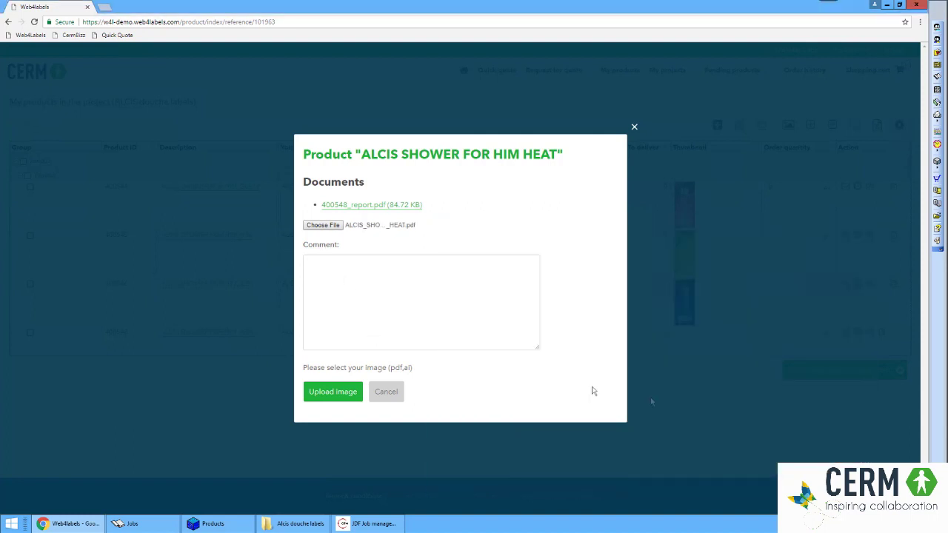
click(332, 393)
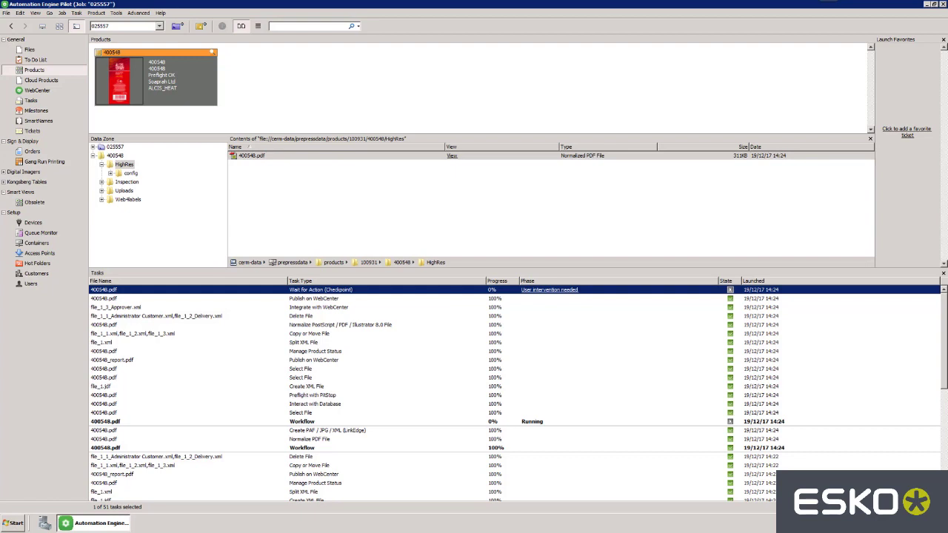
Step: Open the 400548 review checkpoint and launch its PDF in ArtPro+
click(538, 289)
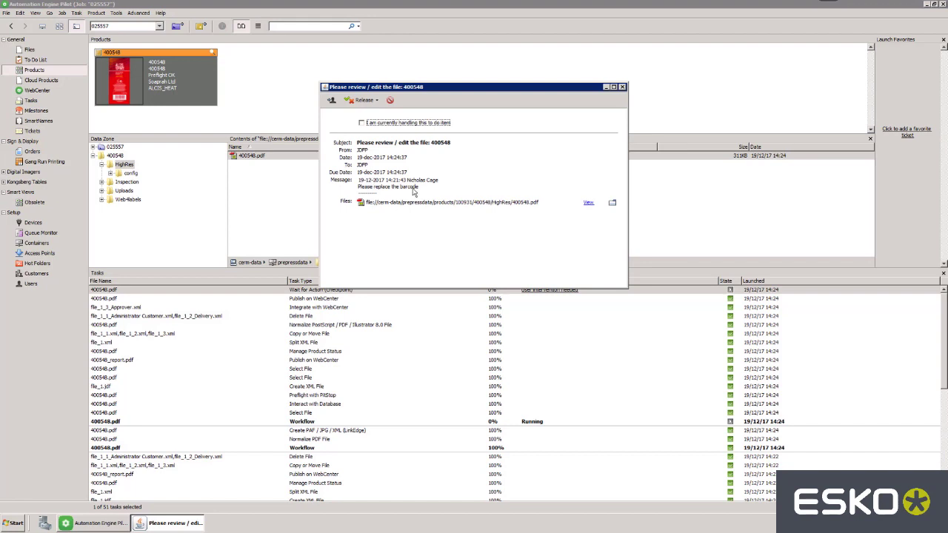
click(361, 203)
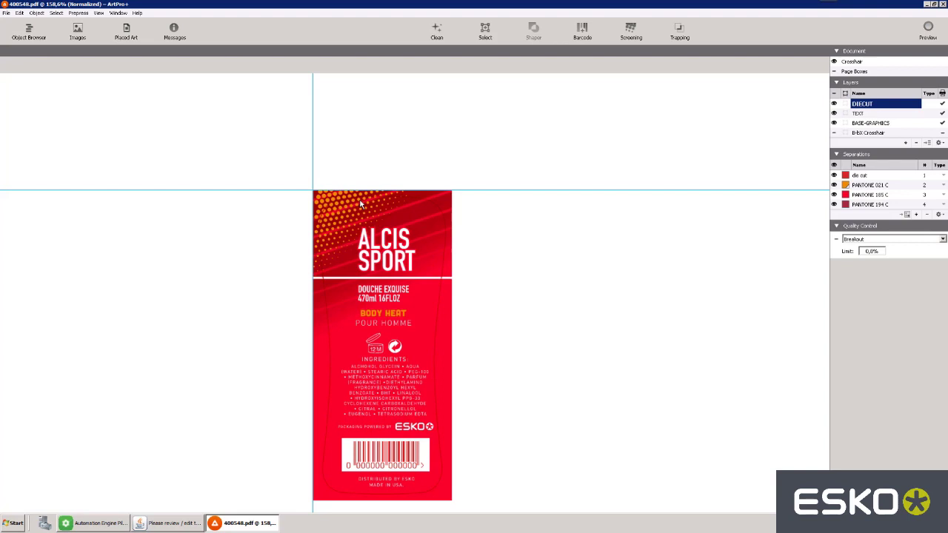
click(400, 452)
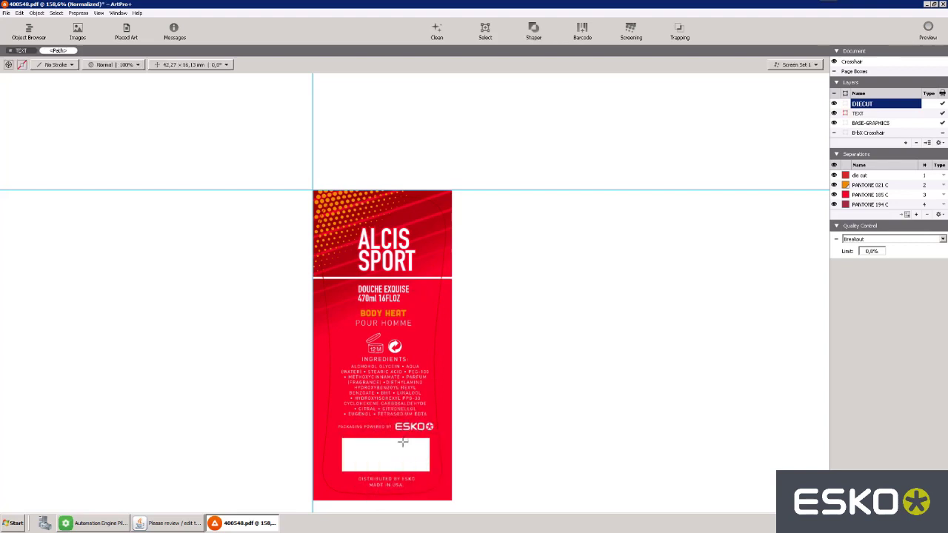
click(583, 27)
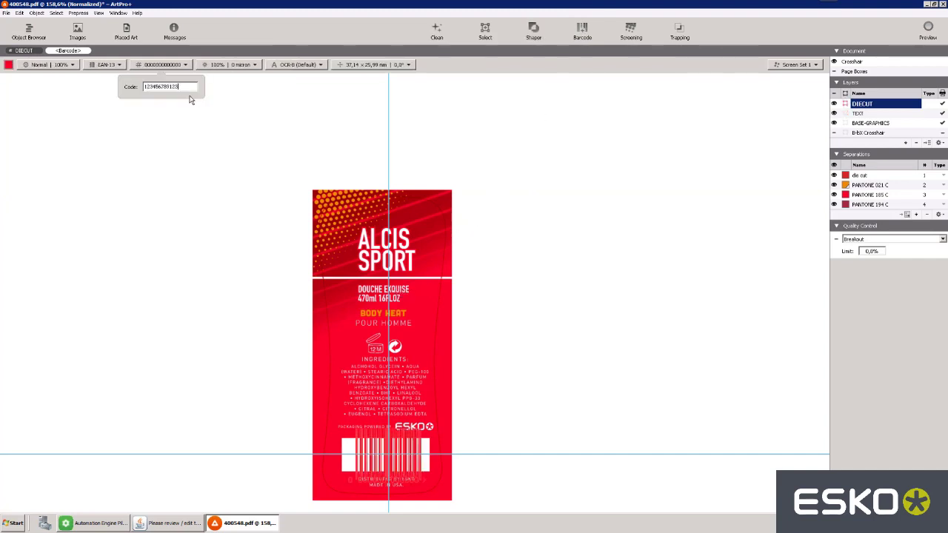
key(Return)
click(369, 65)
text(14)
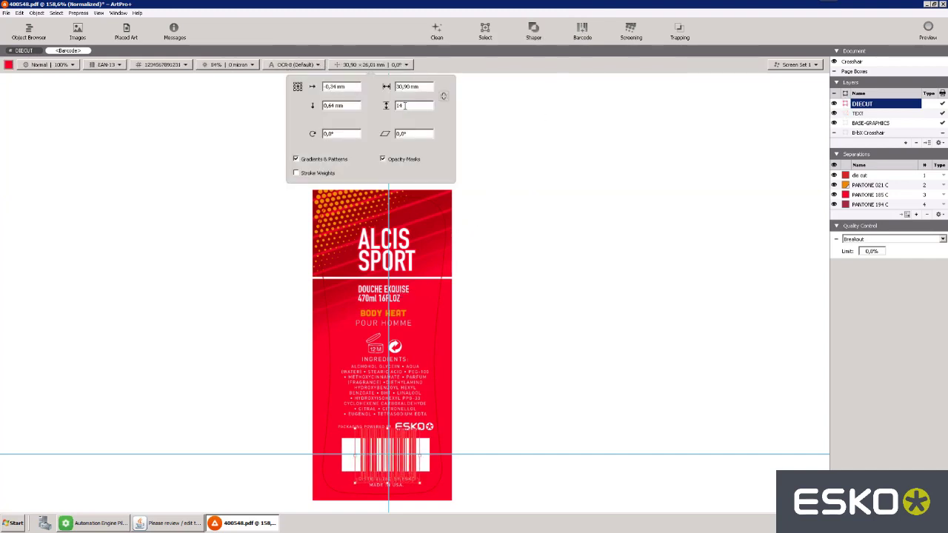
key(Return)
click(6, 13)
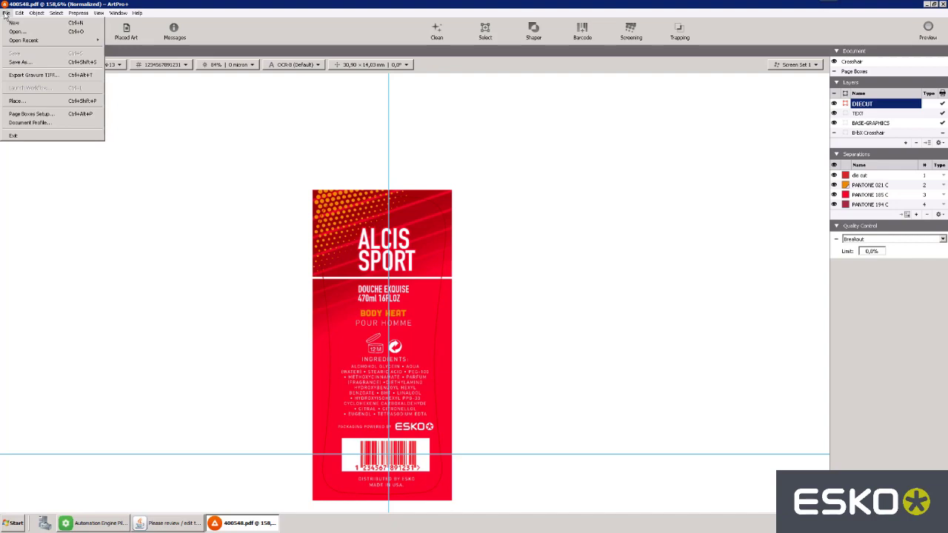
click(26, 136)
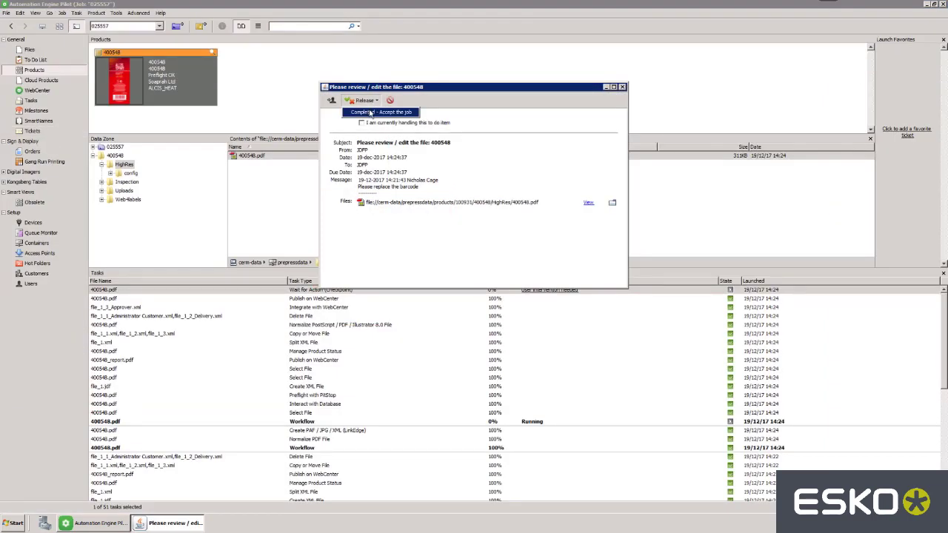
Step: Release the 400548 review as Completed - Accept
click(370, 112)
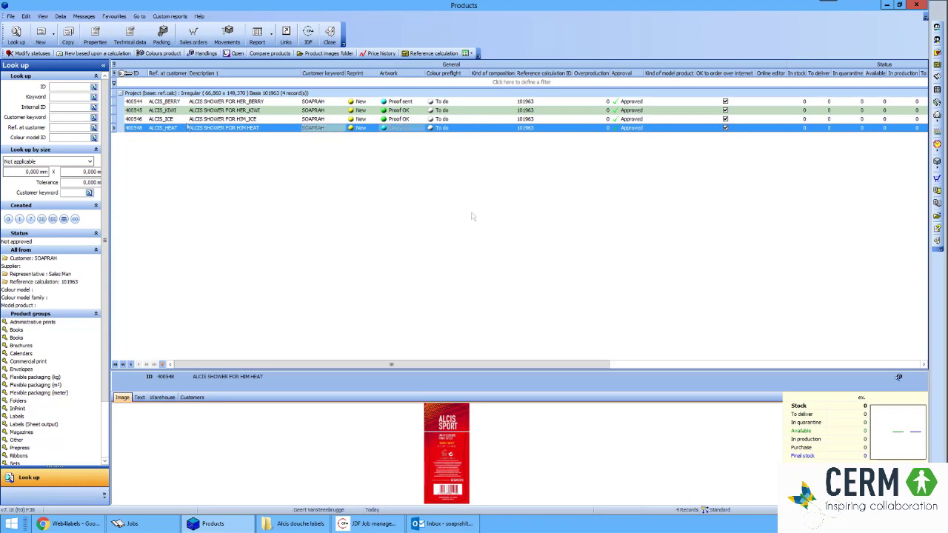
click(231, 129)
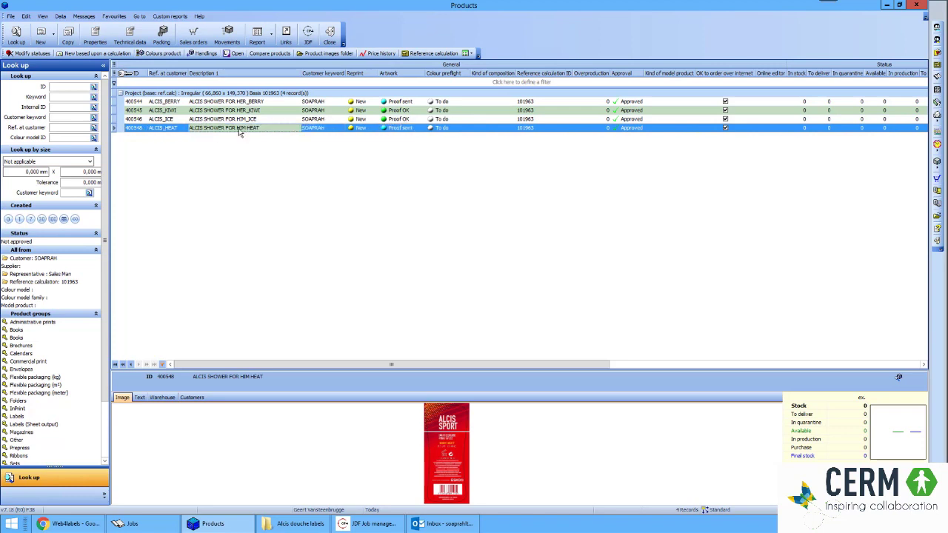
click(157, 53)
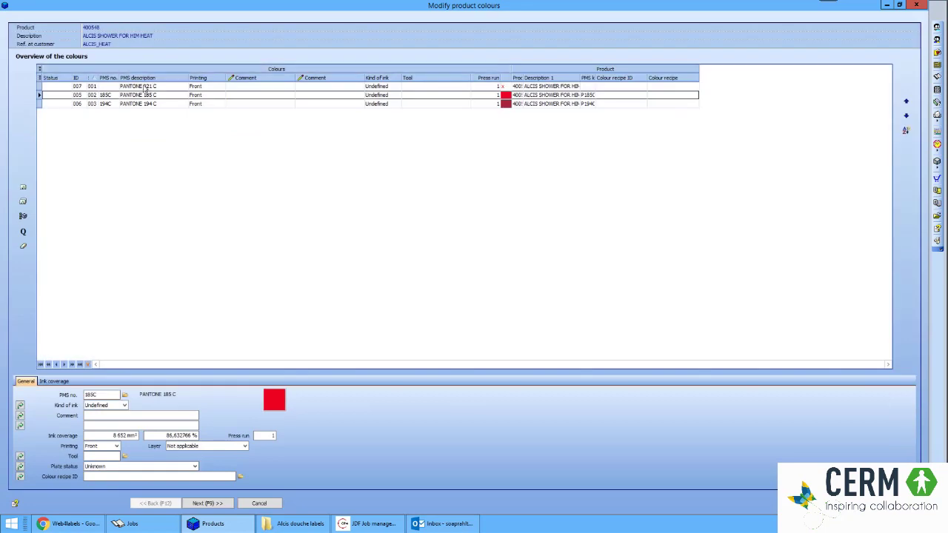
click(145, 87)
click(144, 95)
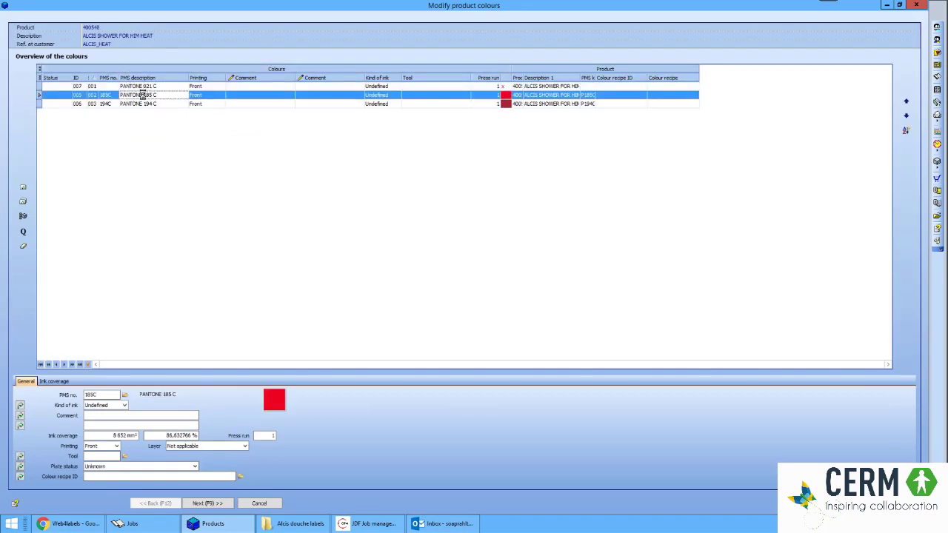
click(143, 104)
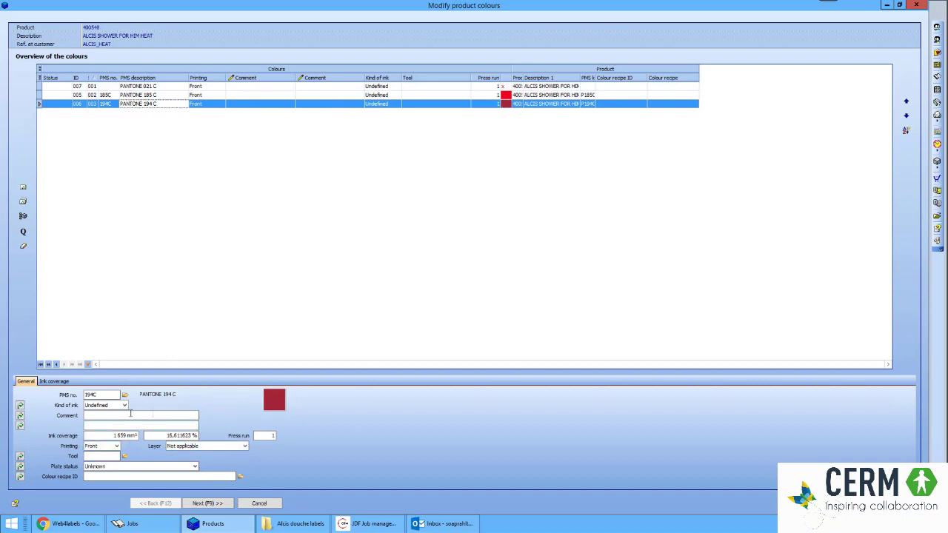
click(245, 504)
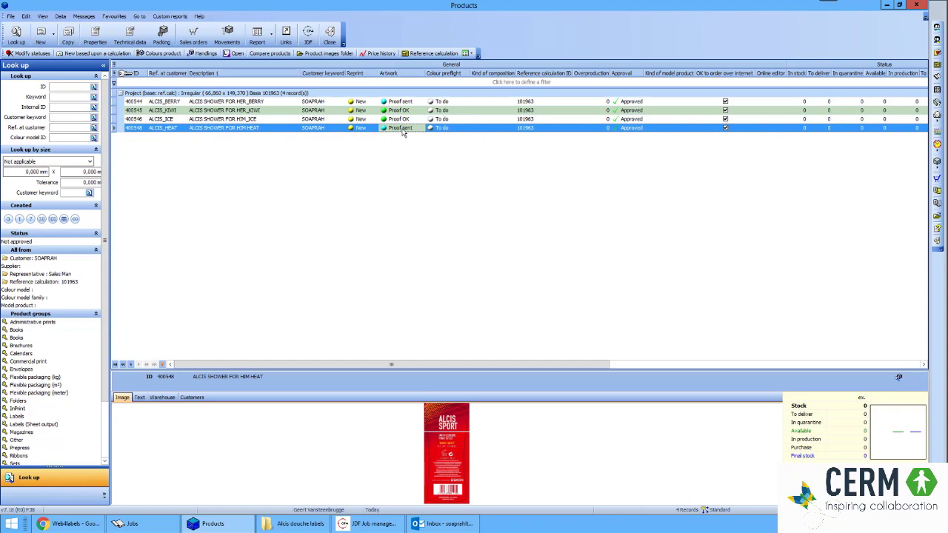
Step: Switch to the Outlook inbox holding the 400548 approval e-mail
click(444, 524)
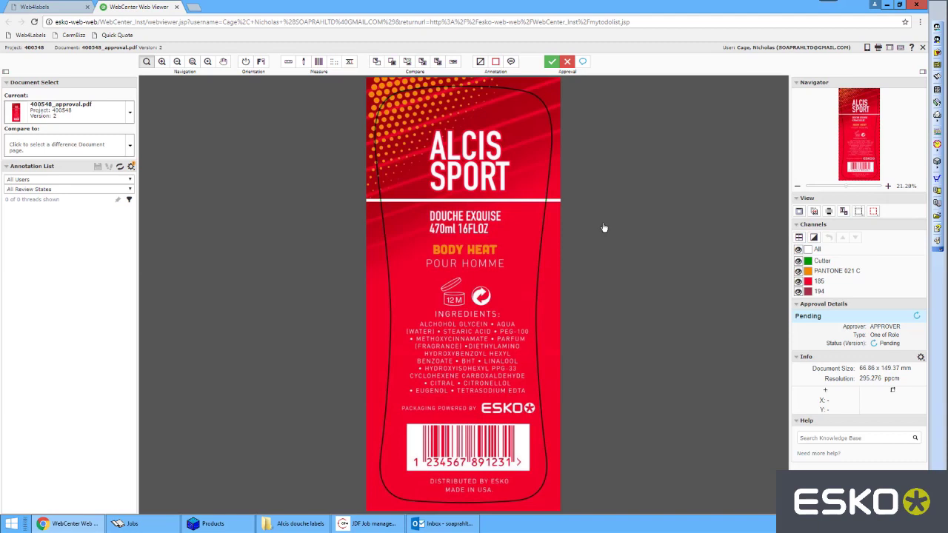
click(318, 62)
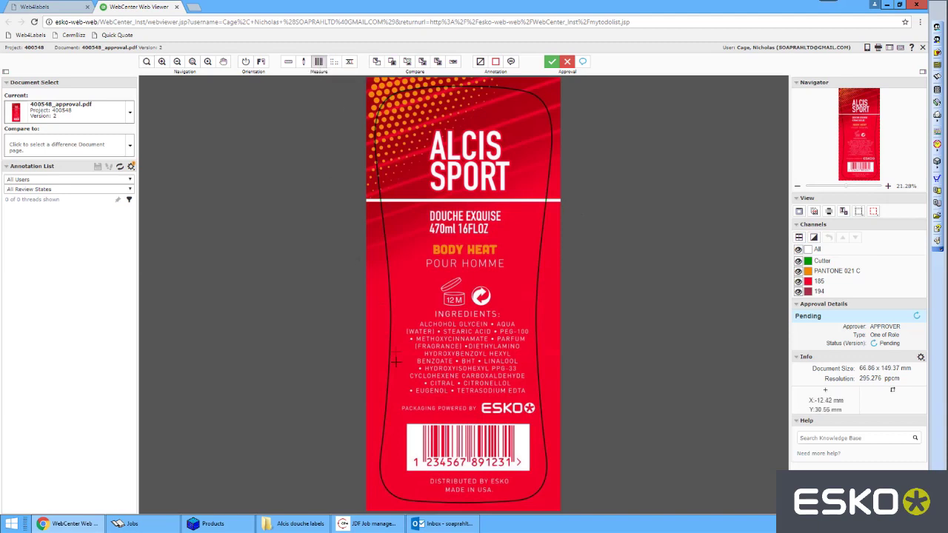
drag(408, 426, 523, 467)
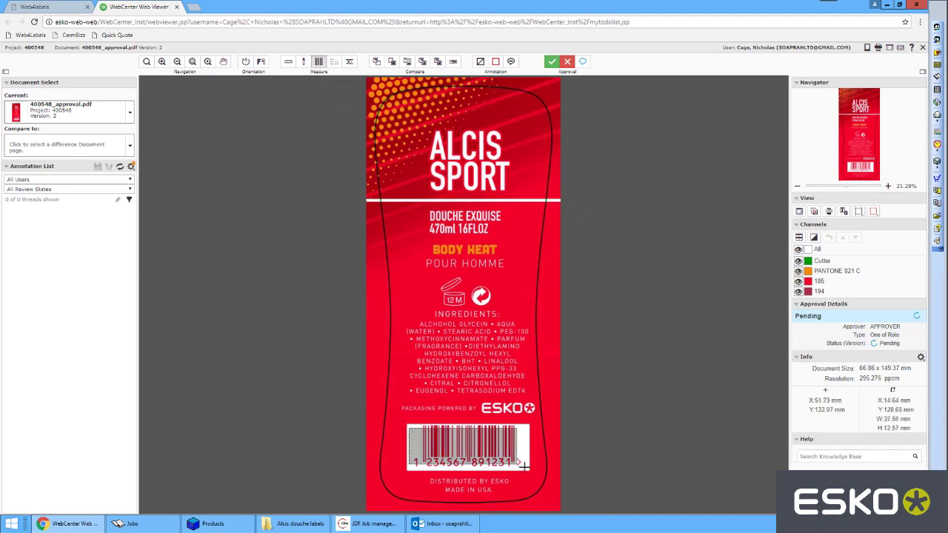
click(703, 368)
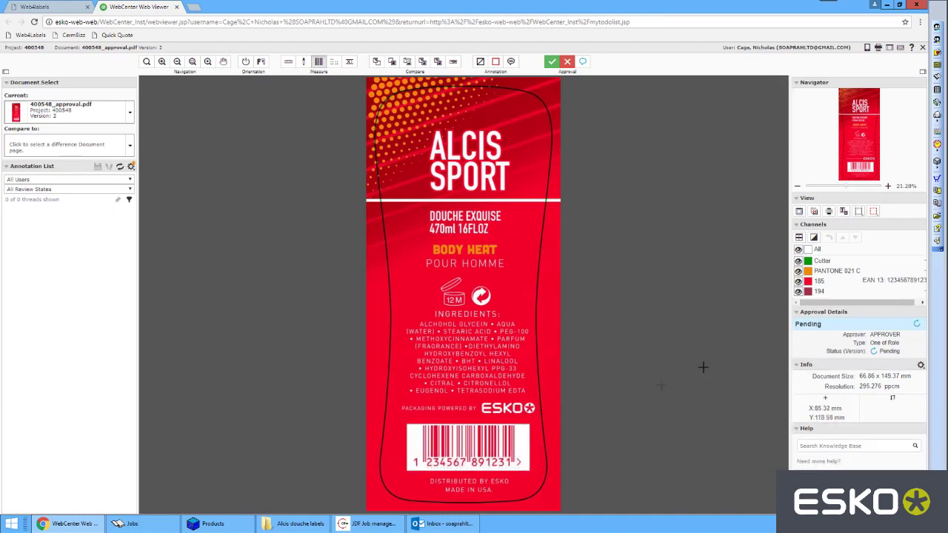
click(799, 252)
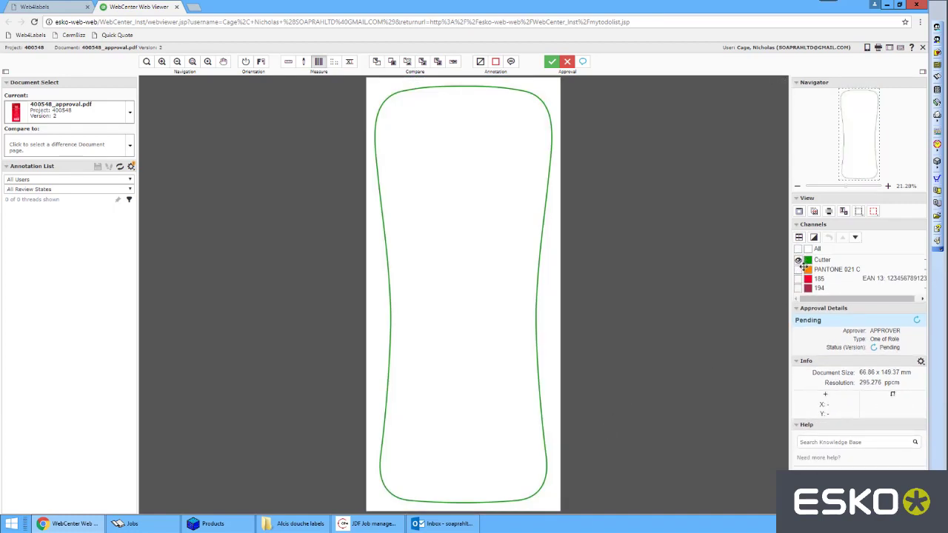
click(798, 270)
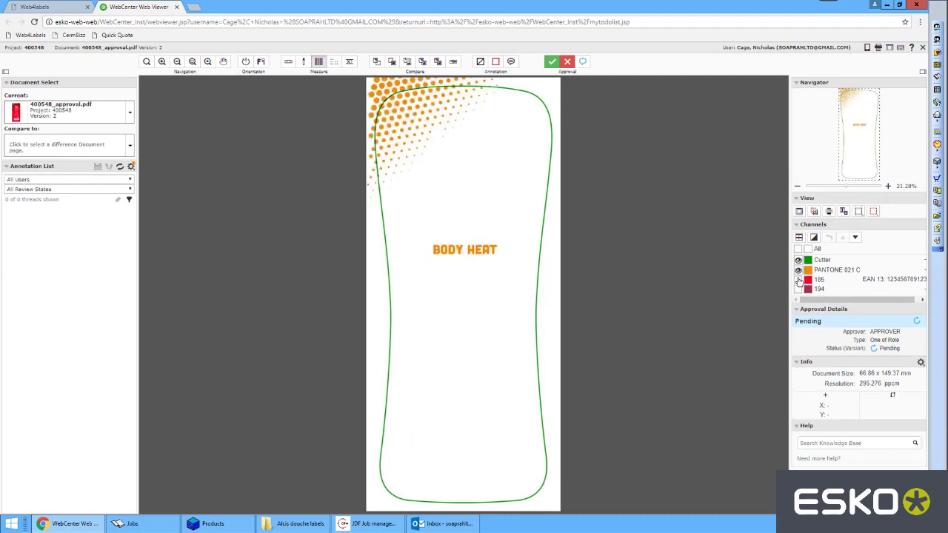
click(798, 279)
click(798, 290)
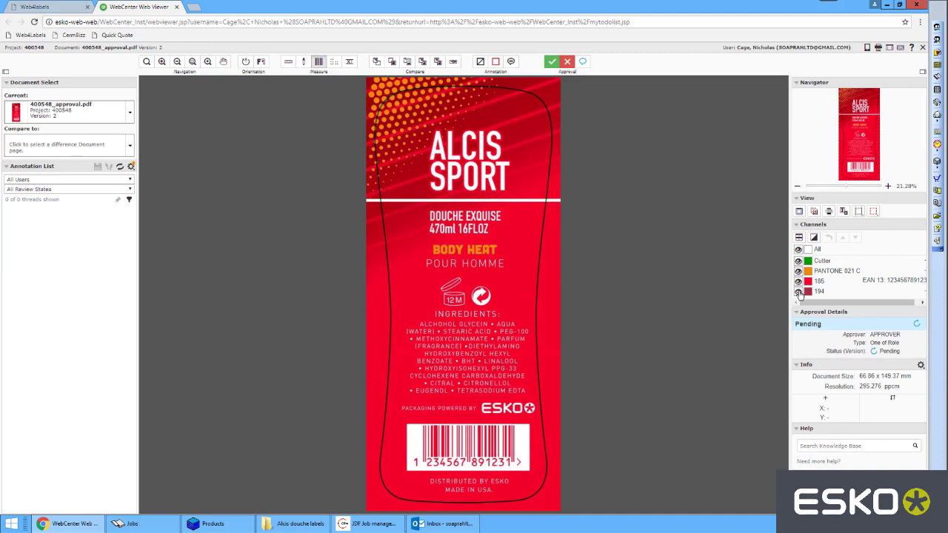
click(130, 148)
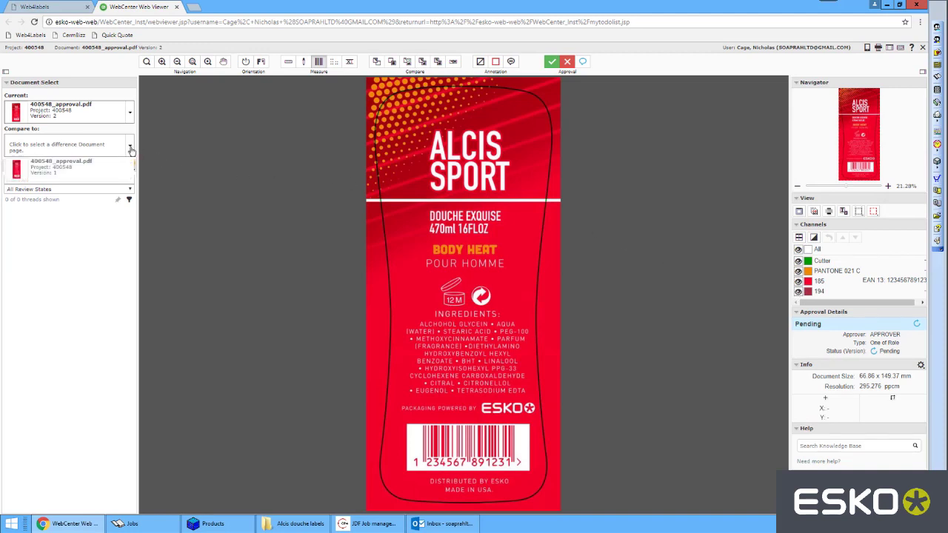
click(98, 169)
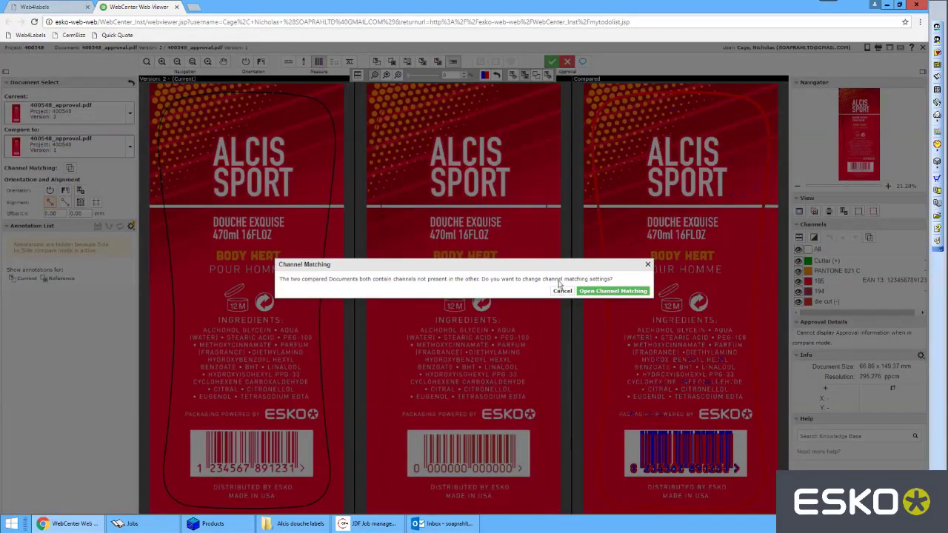
click(562, 291)
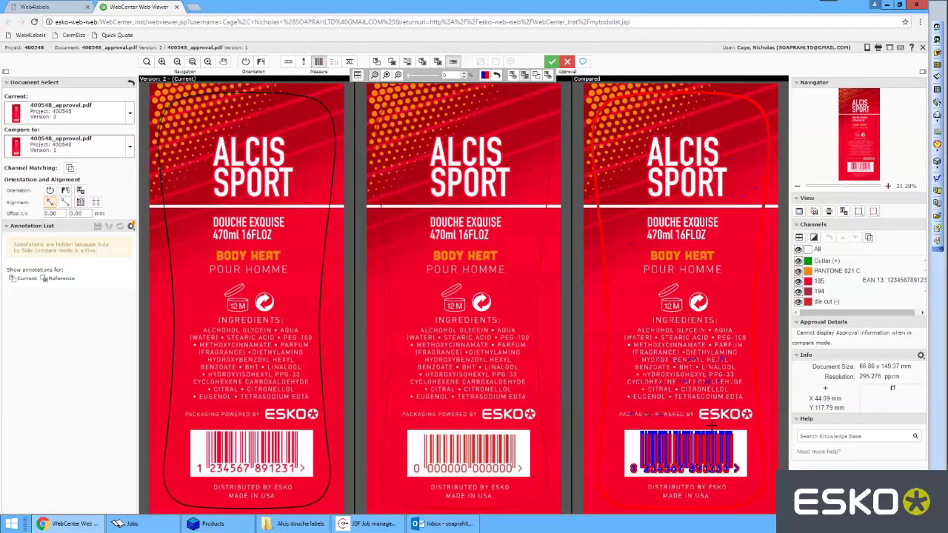
click(129, 146)
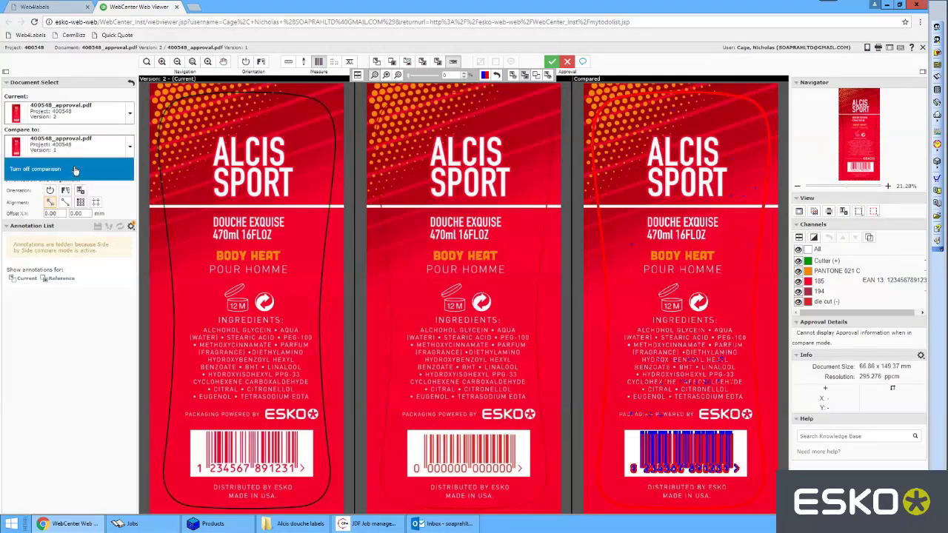
click(74, 168)
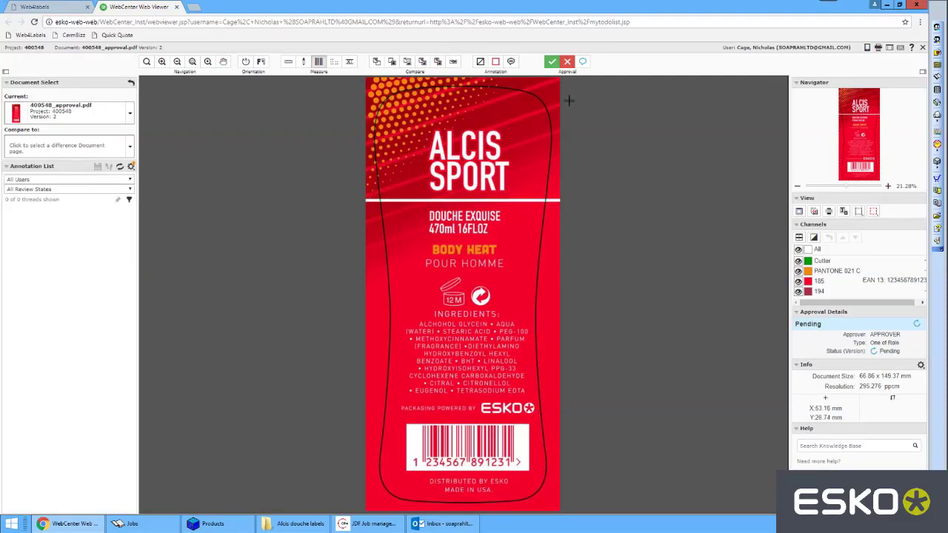
Step: Approve and commit proof version 2, check Outlook, then return to the Web4Labels product list
click(552, 66)
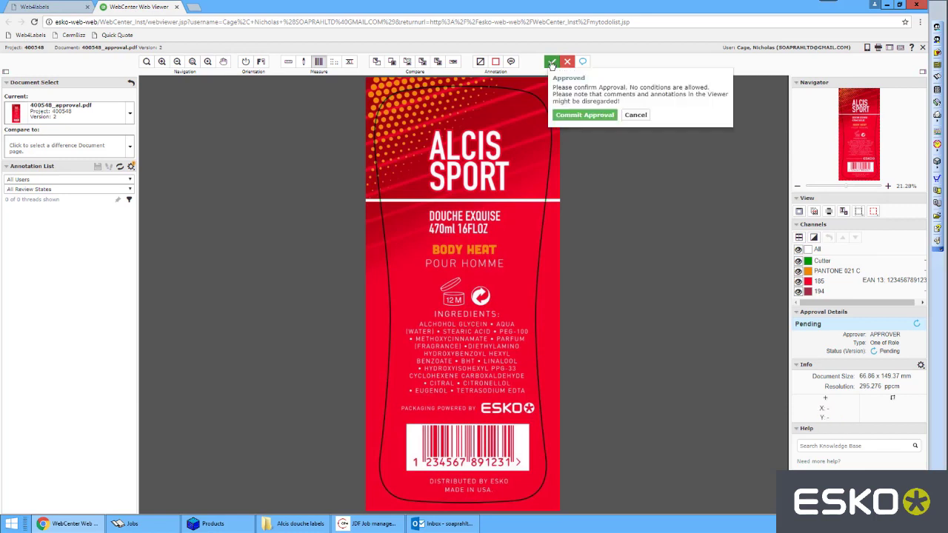
click(584, 116)
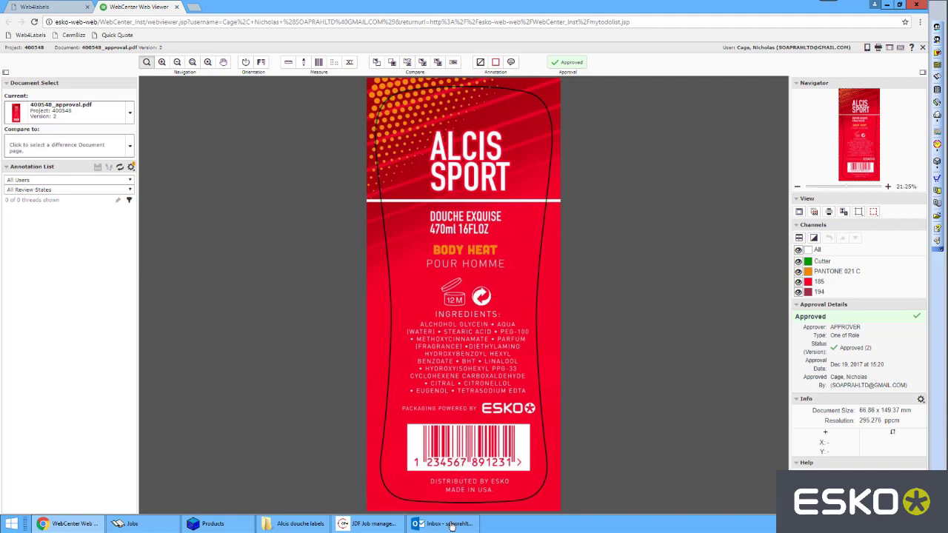
click(451, 524)
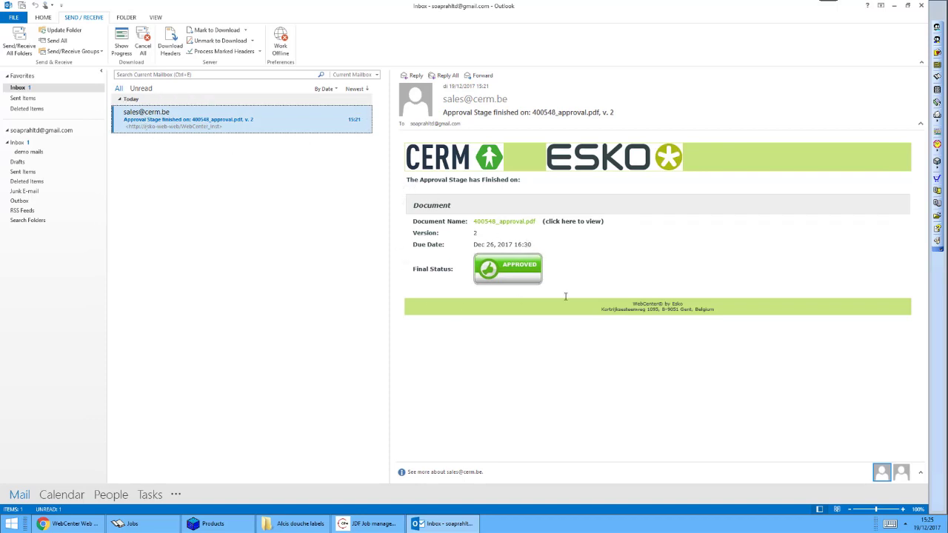
click(70, 524)
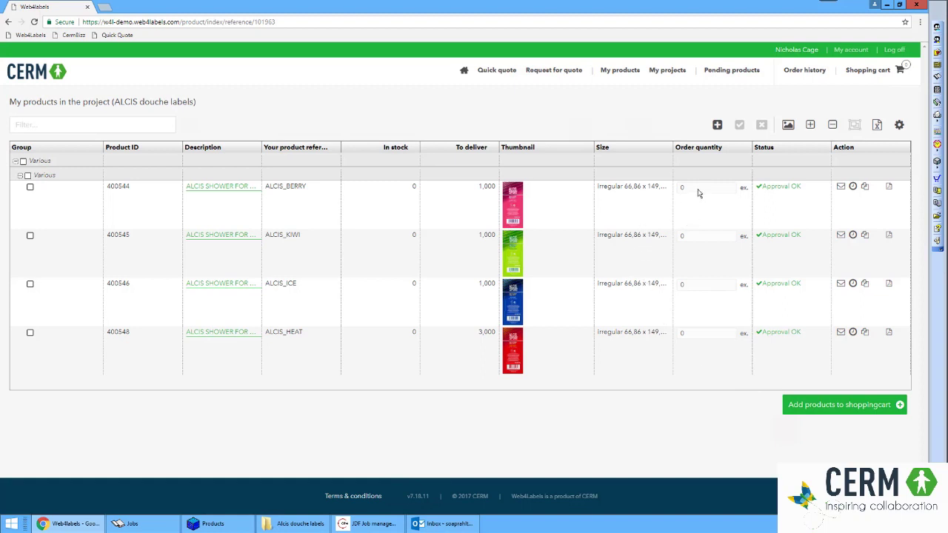
Step: Change the ALCIS_HEAT order quantity to 3000
click(700, 335)
drag(693, 334, 662, 337)
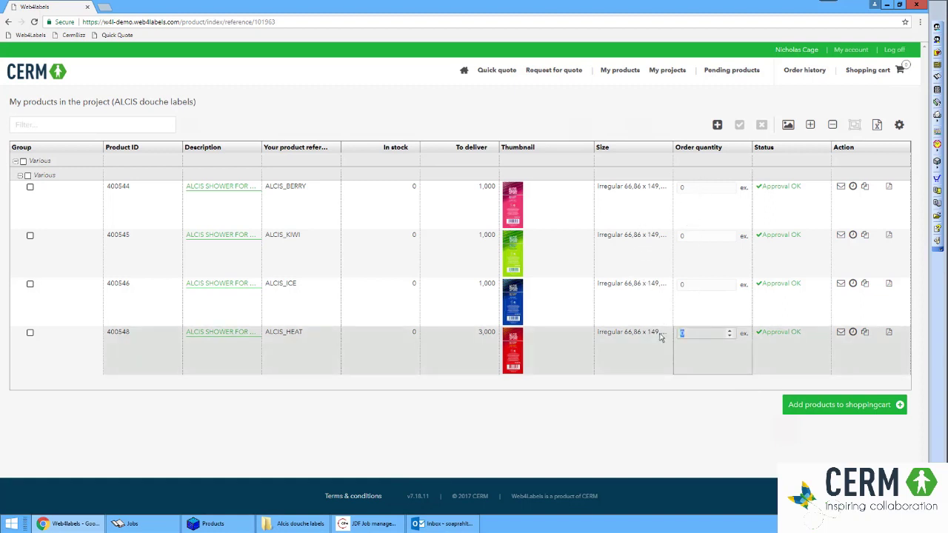
text(3000)
Step: Set 1000 each for ALCIS_BERRY, KIWI and ICE, and add all four to the cart
click(707, 187)
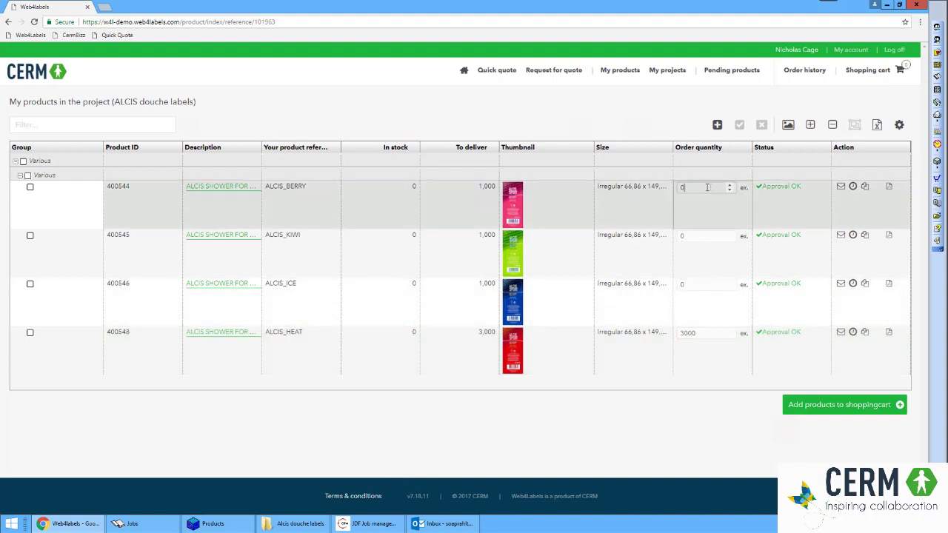
drag(707, 187, 667, 195)
text(100)
text(0)
key(Tab)
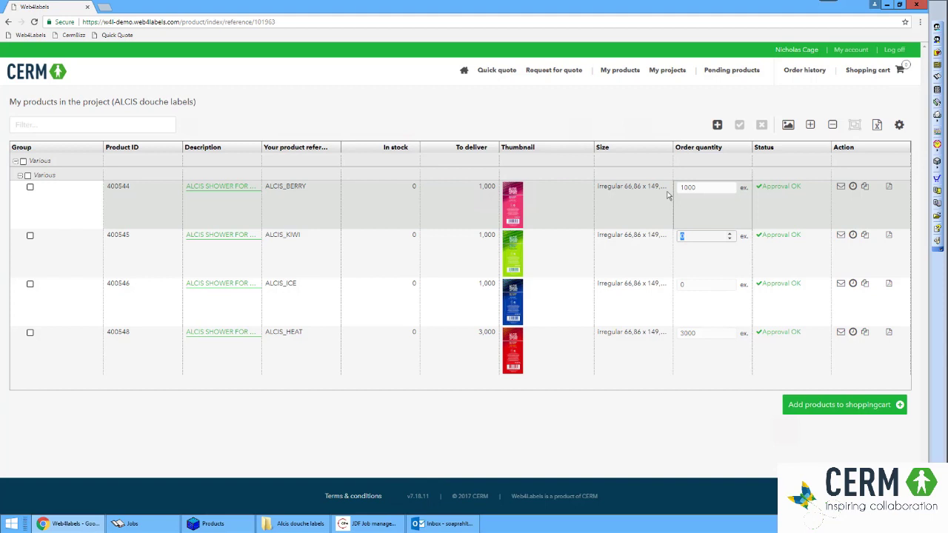
text(1000)
key(Tab)
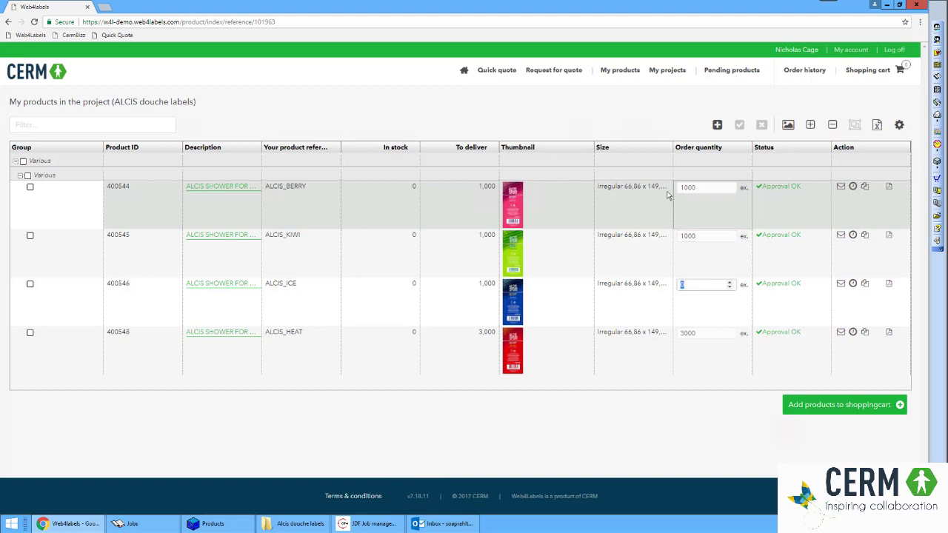
text(1)
text(000)
key(Tab)
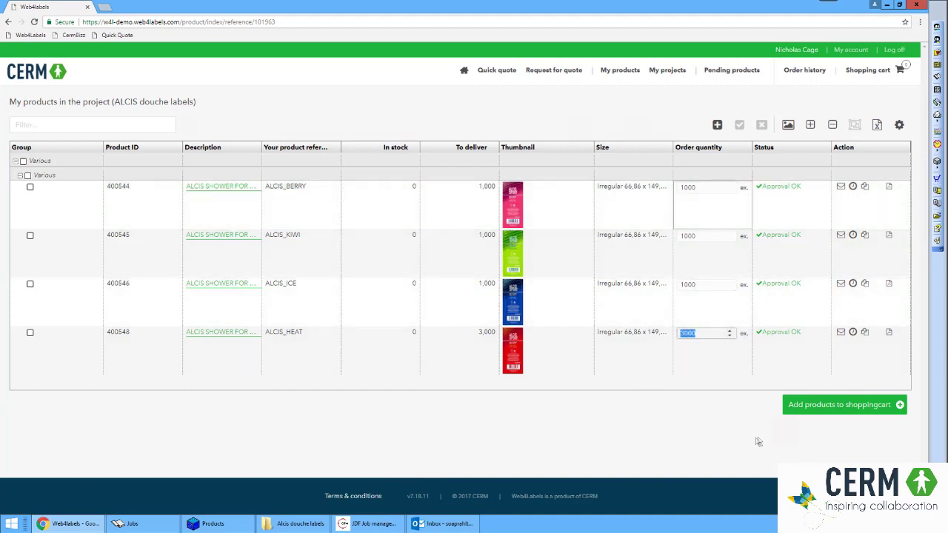
click(828, 407)
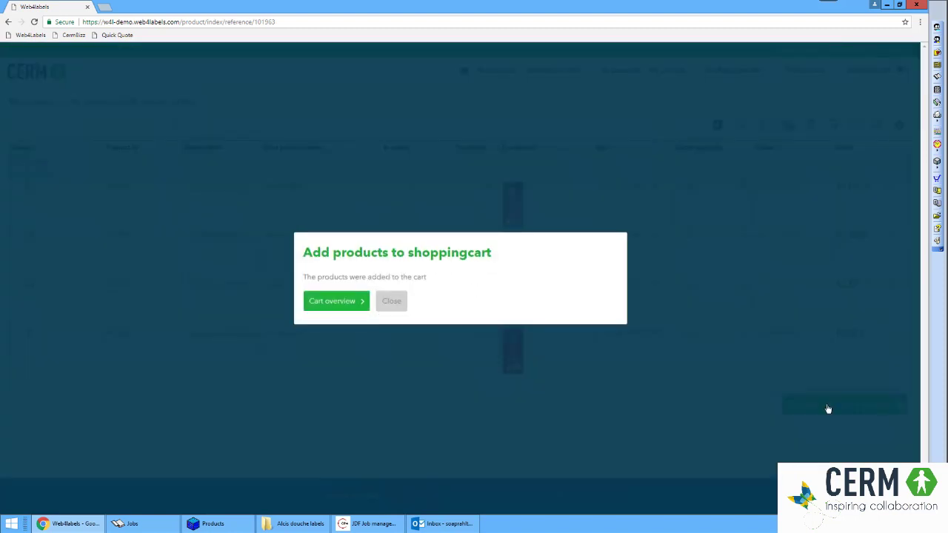
Step: From the cart, enter reference PO54654 and delivery date 31-12-2017
click(348, 303)
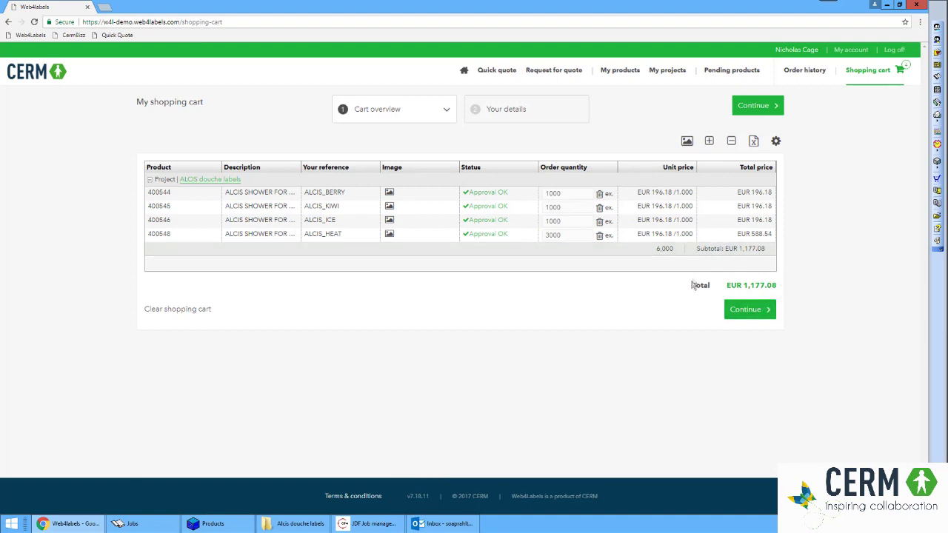
click(753, 317)
text(PO)
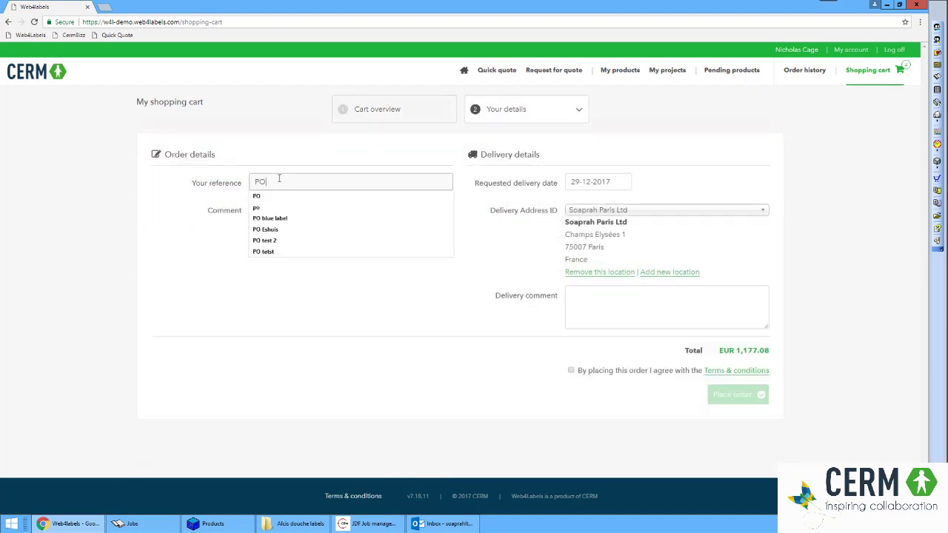
text(54654)
click(619, 183)
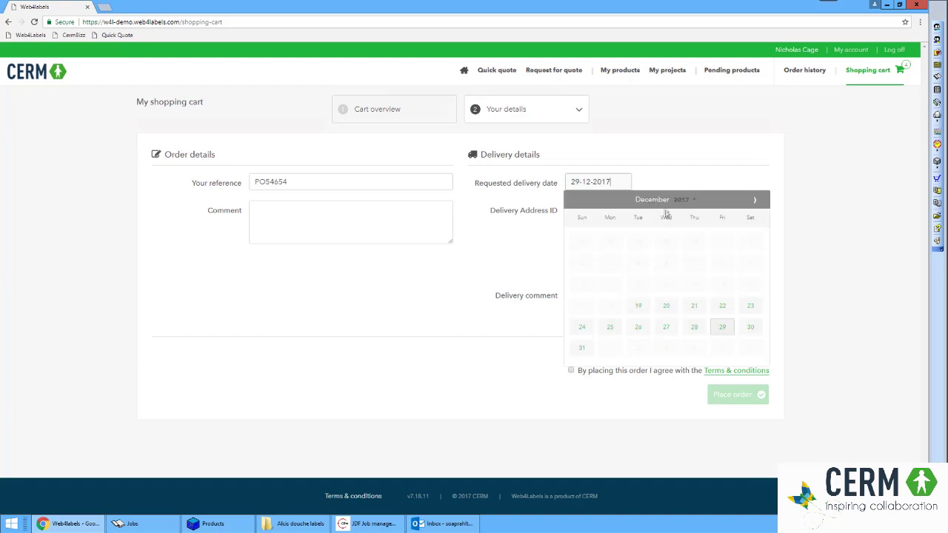
click(582, 348)
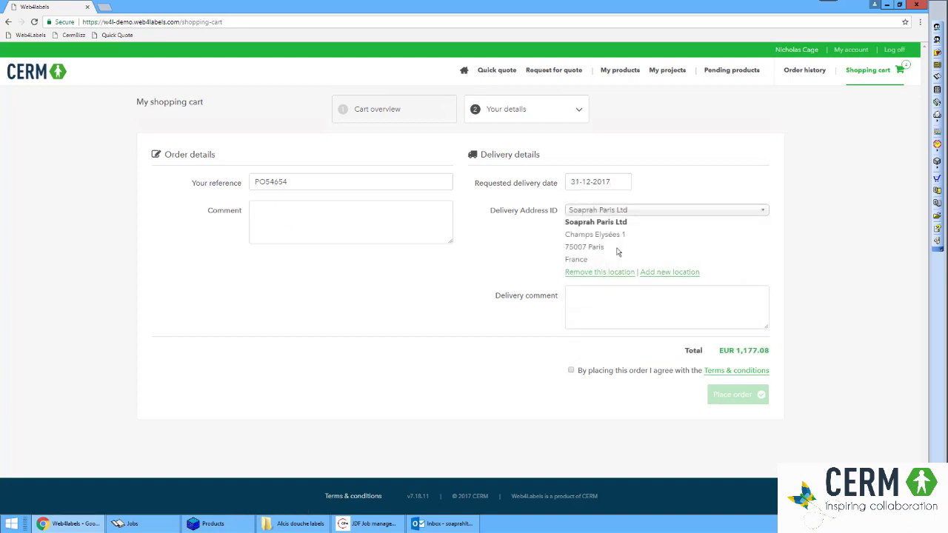
Step: Choose delivery to Soaprah Paris Ltd, accept the terms, and place the order
click(634, 214)
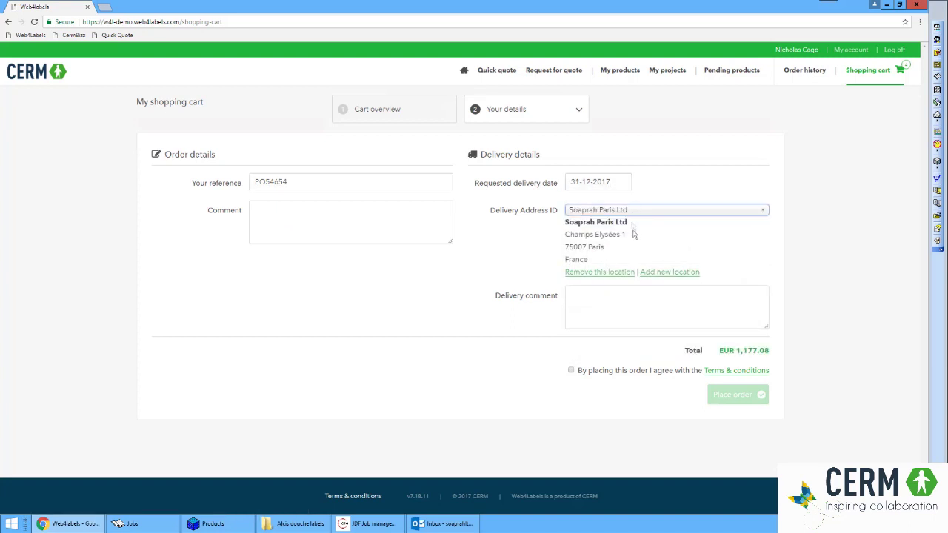
click(571, 371)
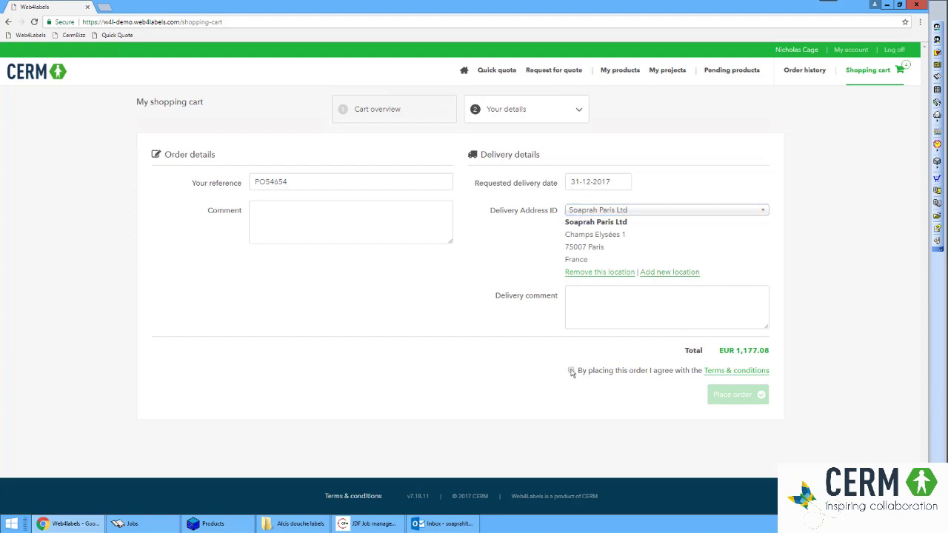
click(571, 371)
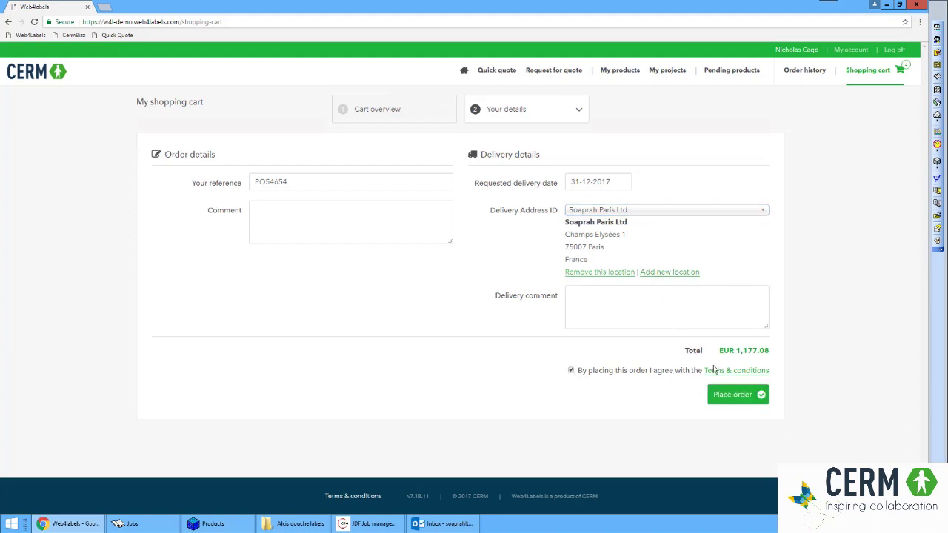
click(751, 396)
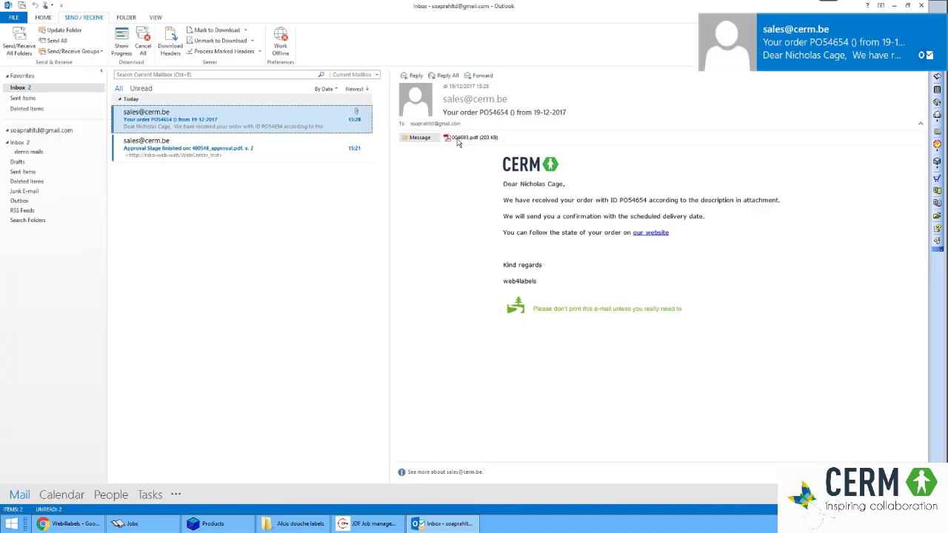
Step: Open the order 004693 confirmation PDF from the Outlook e-mail
double_click(461, 142)
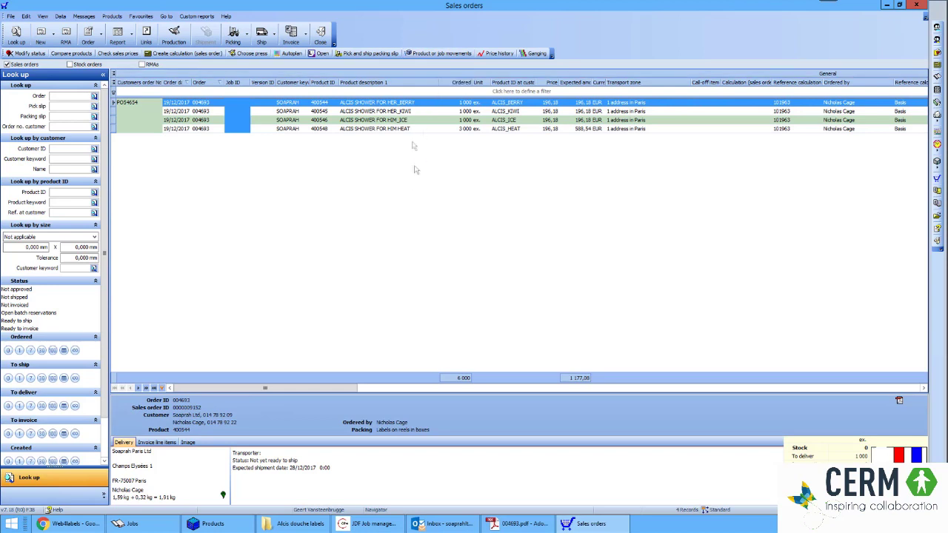
Step: Review the ALCIS_ICE and ALCIS_HEAT lines, then select all four lines for production
click(326, 119)
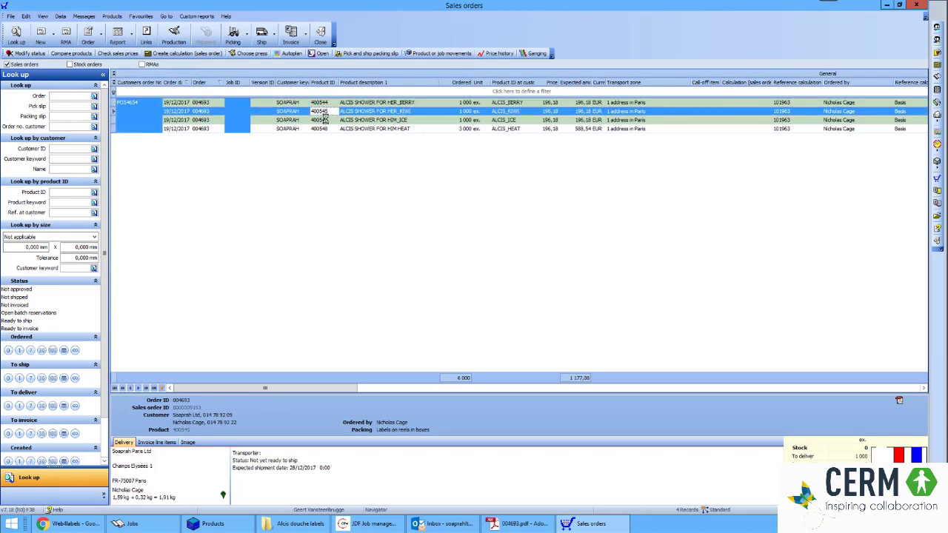
click(325, 129)
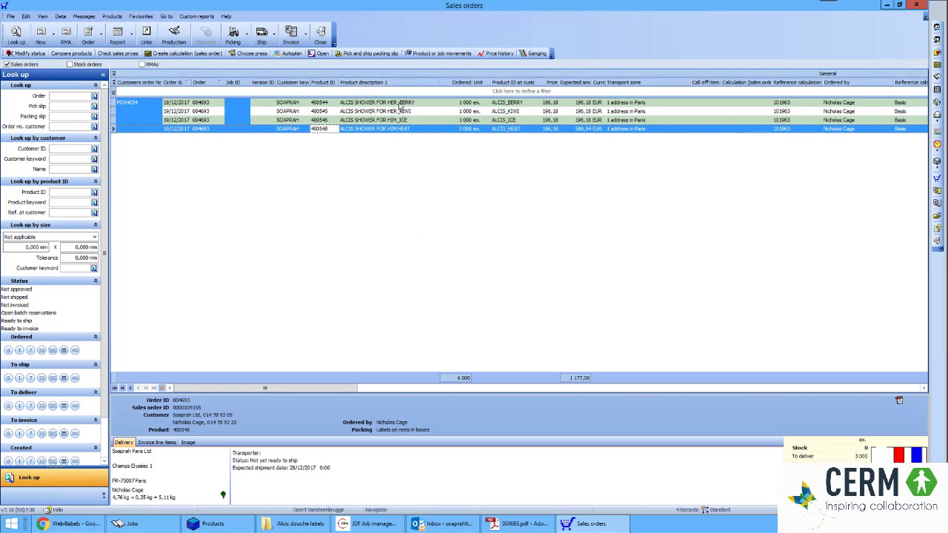
shift+click(344, 102)
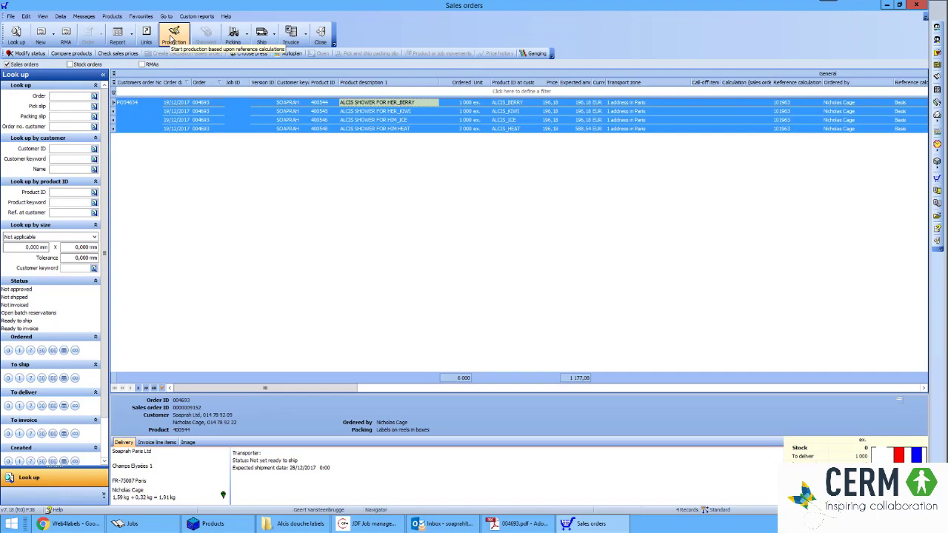
click(171, 37)
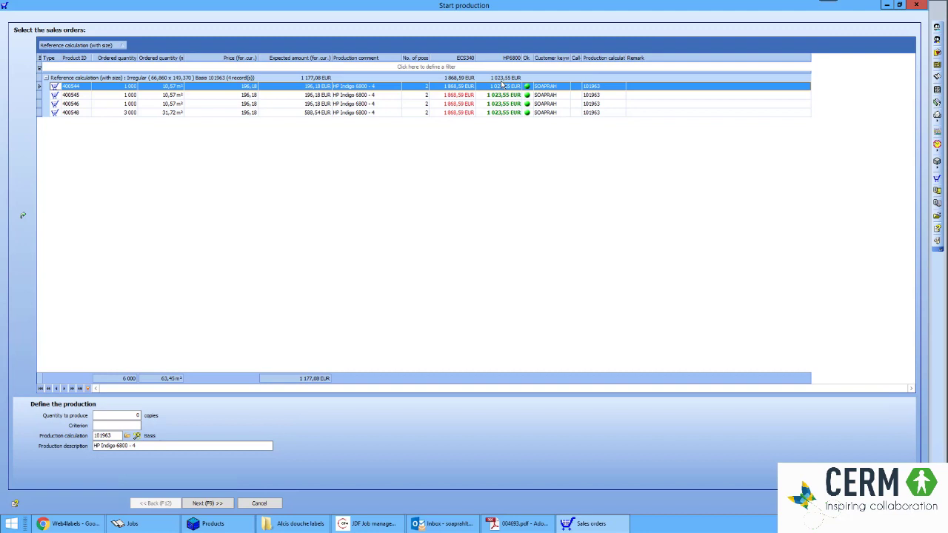
Step: Advance the wizard to the Job 1 layout on the HP Indigo 6800
click(207, 504)
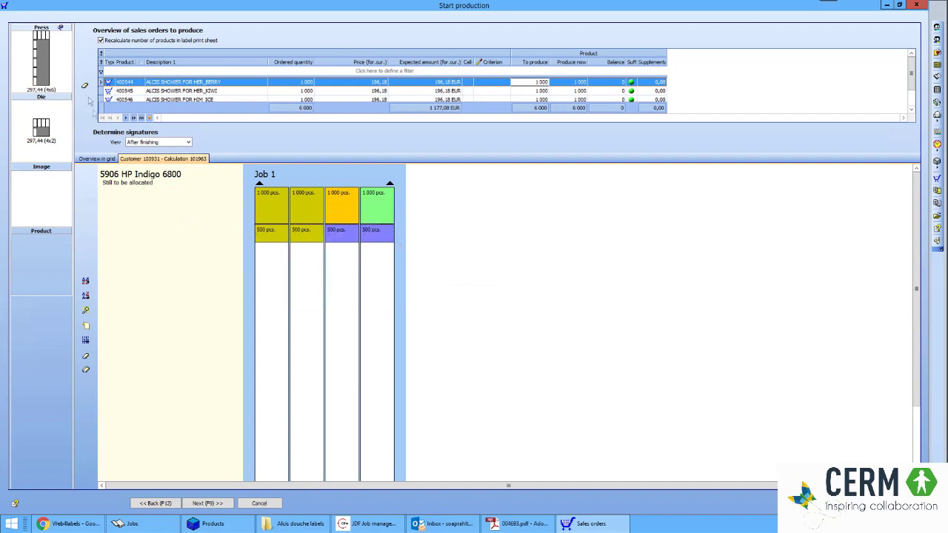
click(61, 30)
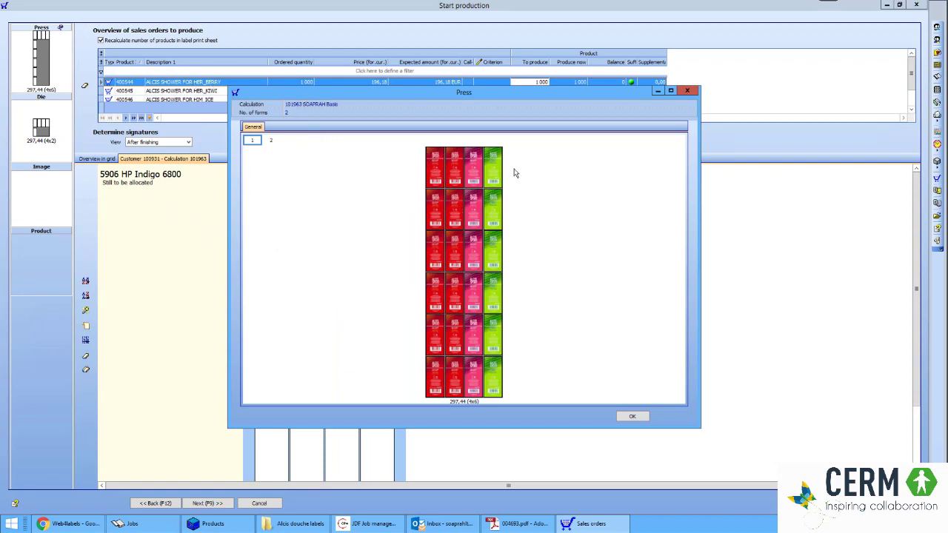
click(271, 140)
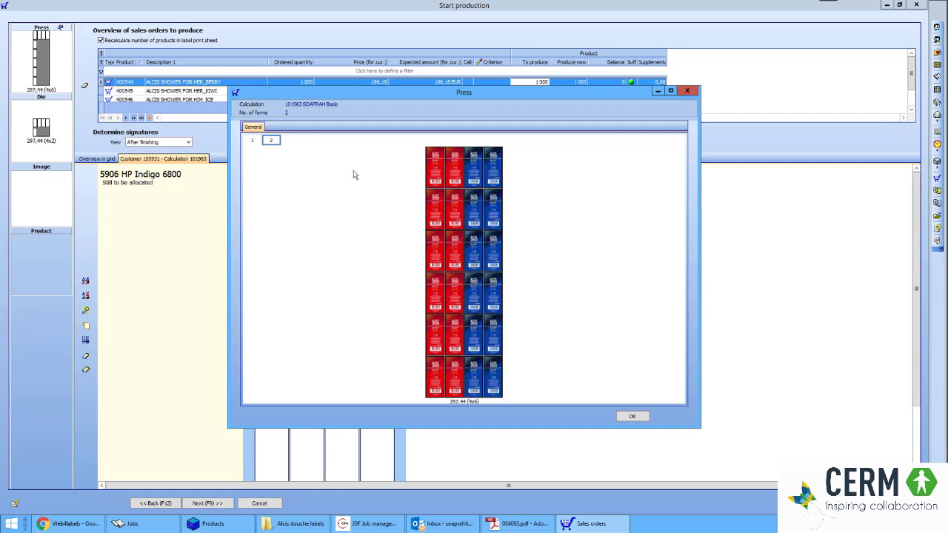
key(Escape)
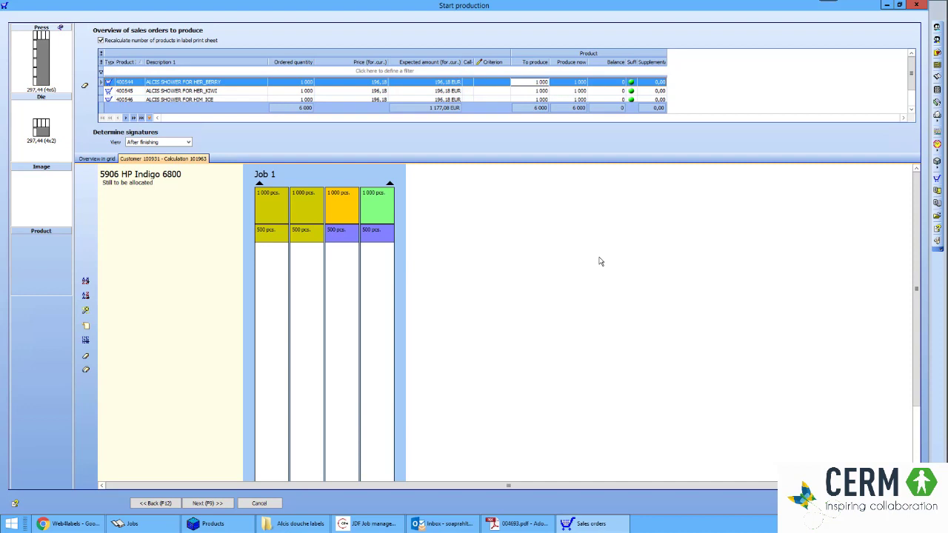
Step: Turn the 500-piece label blocks in lanes 2 and 4 by 180°
right_click(304, 235)
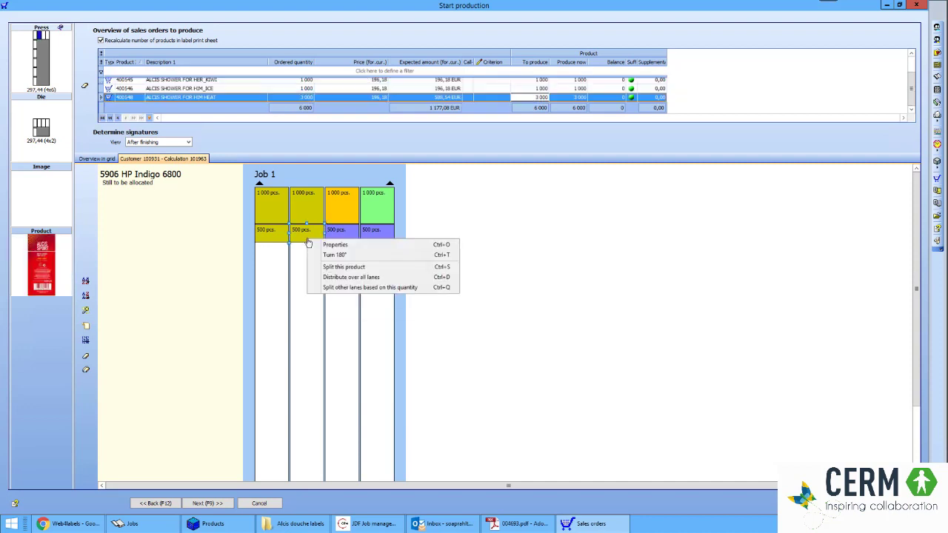
click(332, 255)
right_click(370, 235)
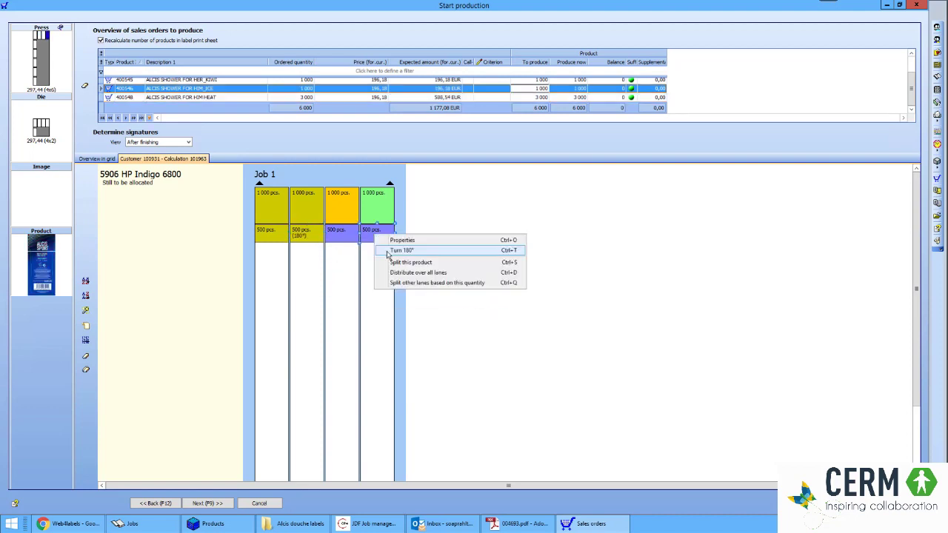
click(387, 250)
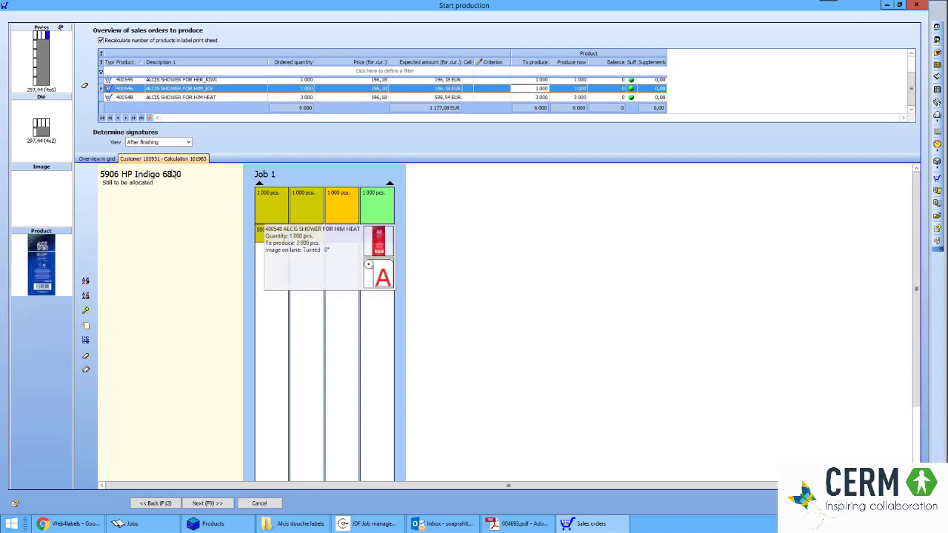
Step: Preview the print sheet, then continue to the production actions step
click(60, 28)
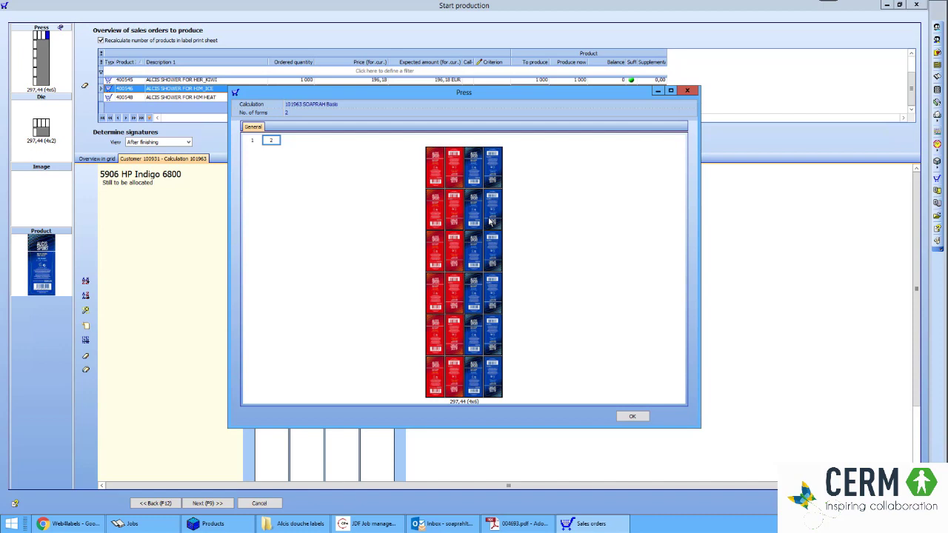
key(Return)
click(208, 504)
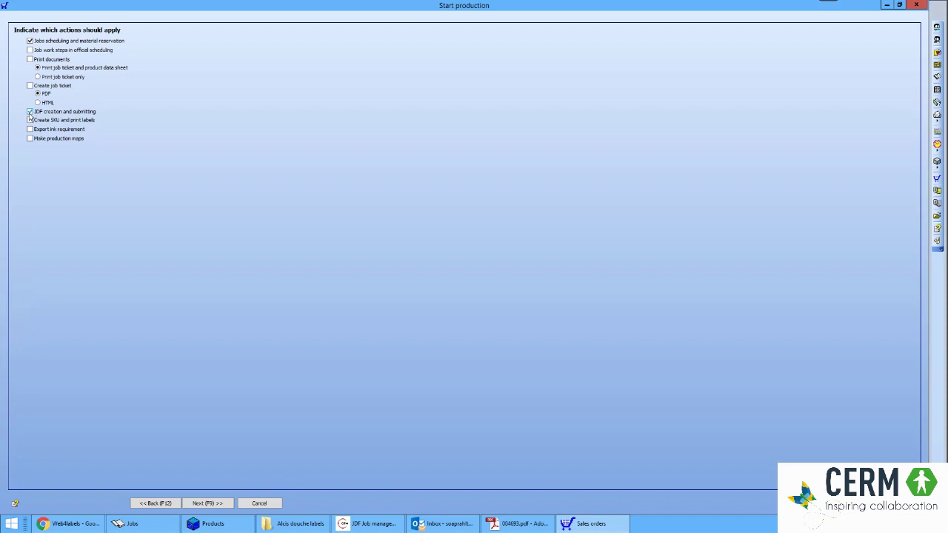
Step: Create production job 025558 for the ALCIS douche labels from the chosen actions
click(207, 504)
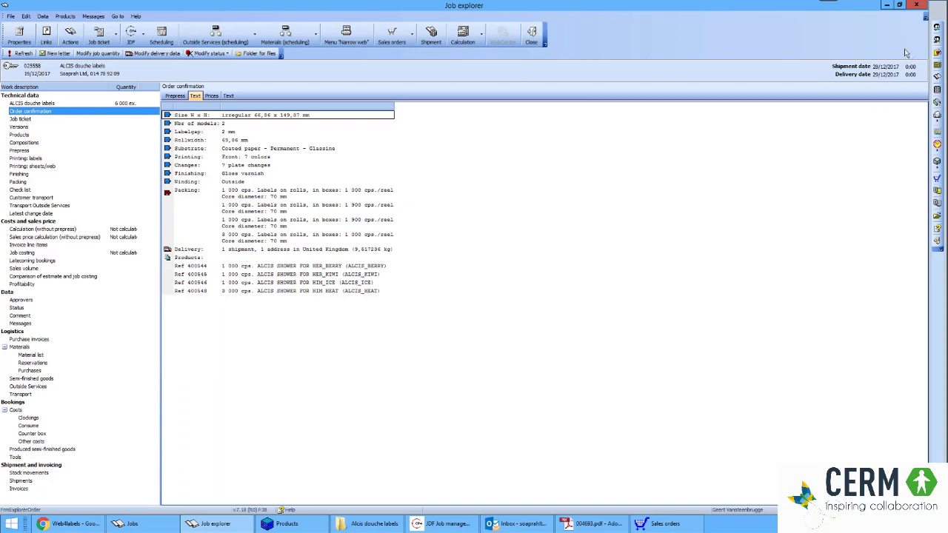
Step: Review job 025558's four products, then its 5_HP1_6000 print, 7_DIGICON finishing and 107090 schedule rows
click(12, 135)
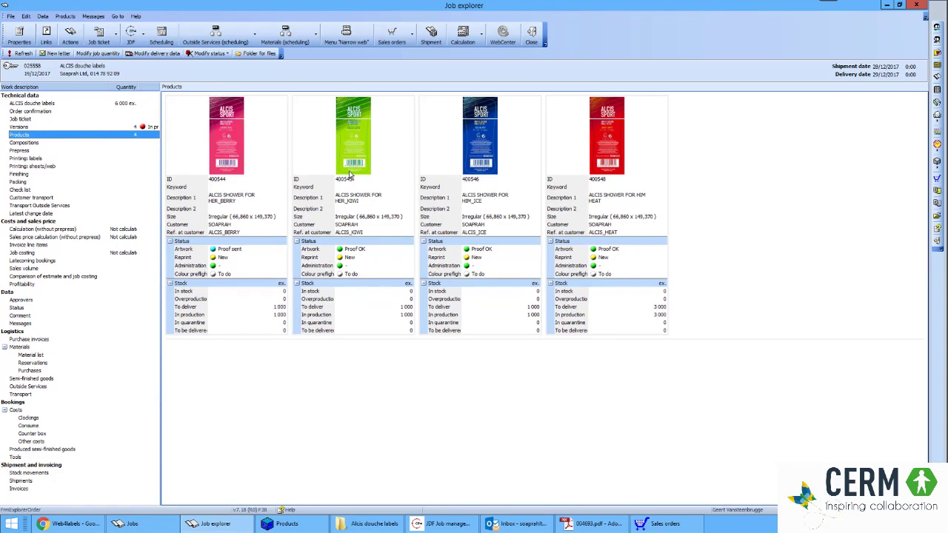
click(163, 33)
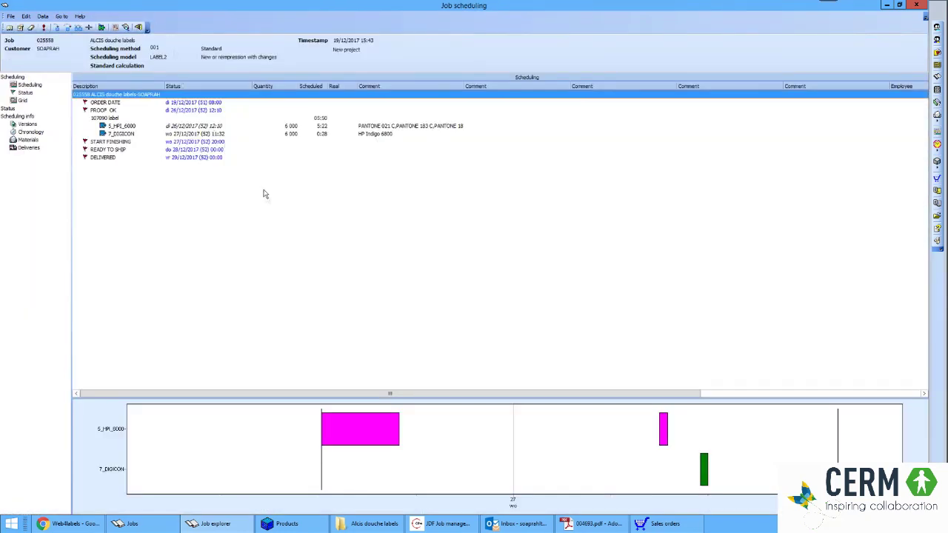
click(357, 431)
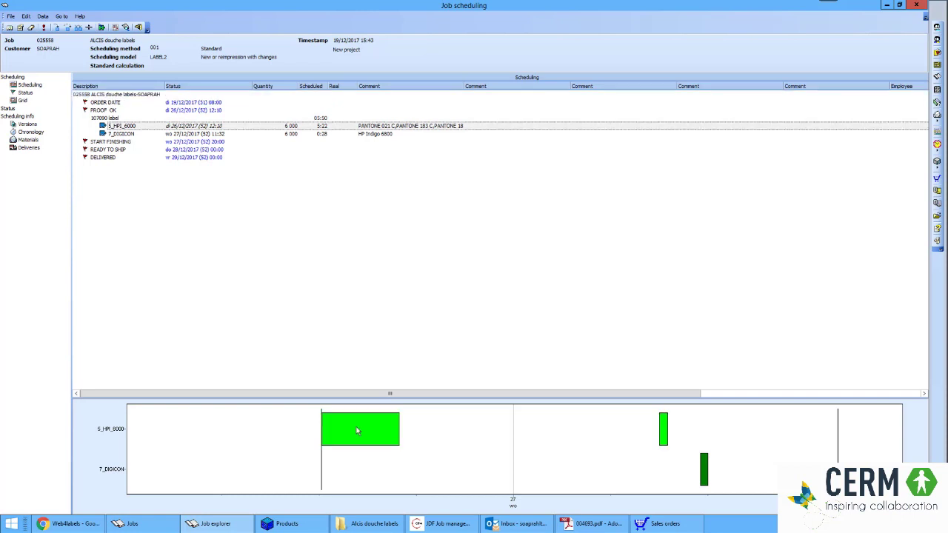
click(705, 468)
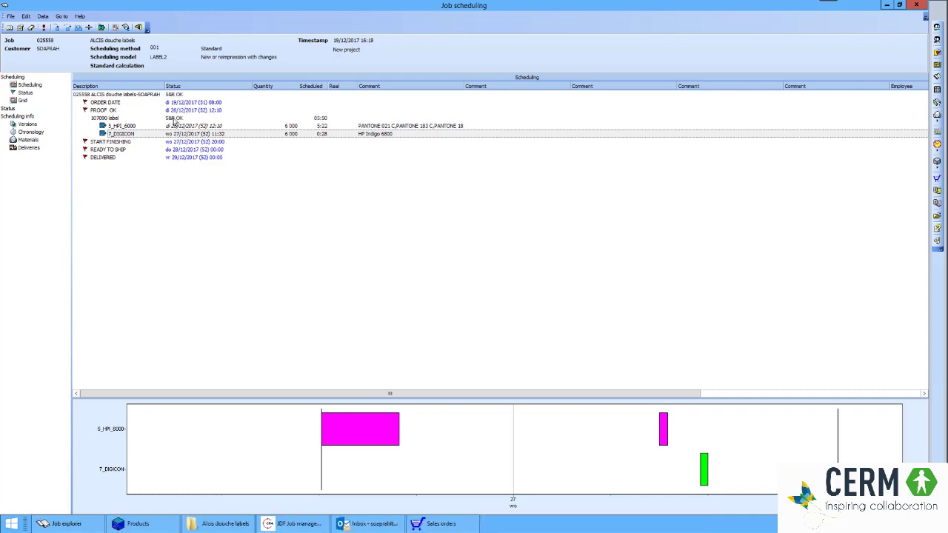
click(174, 120)
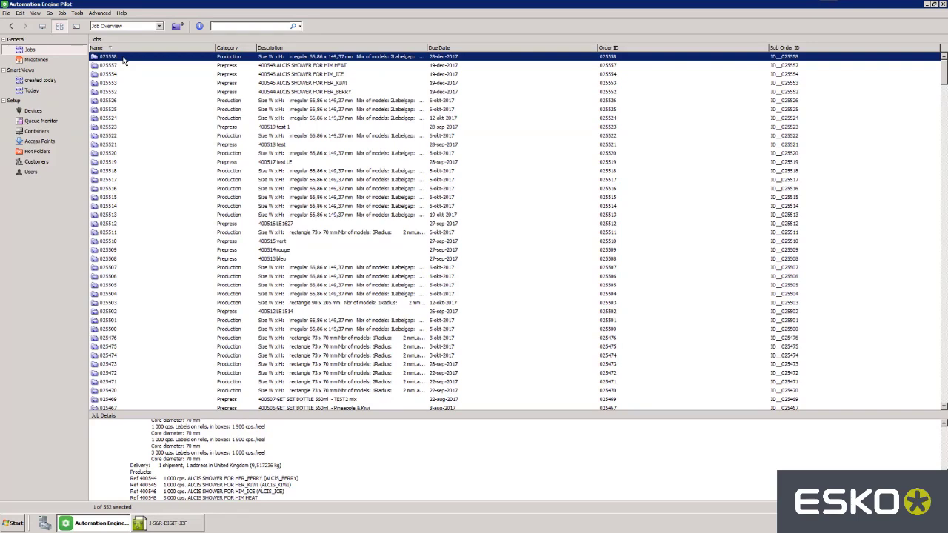
Step: Open job 025558 in Automation Engine Pilot and view plate layout 025558_2.pdfpla
double_click(124, 62)
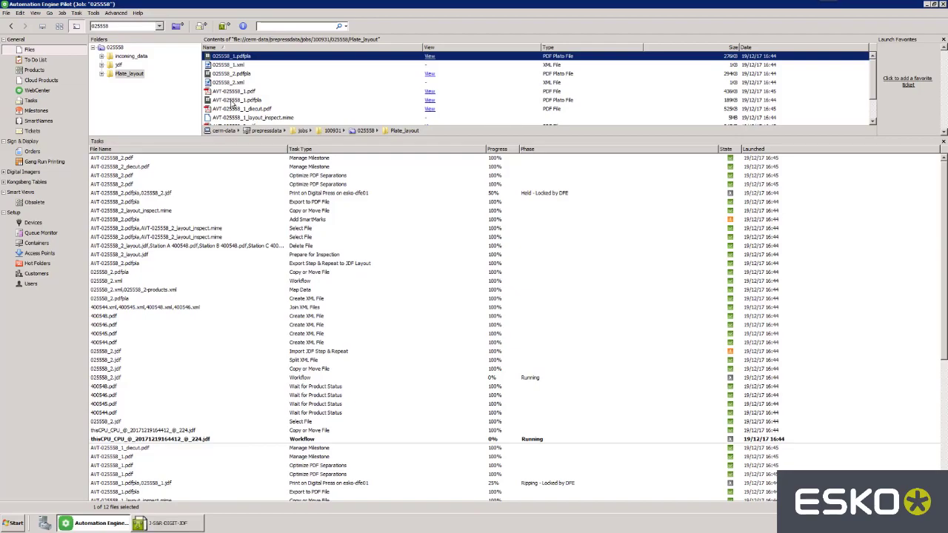
click(429, 74)
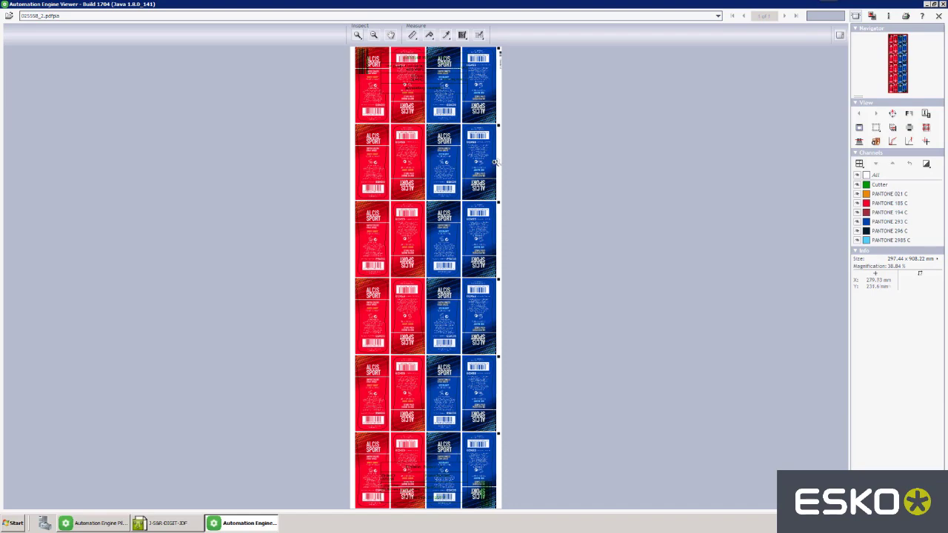
Step: Hide all separations except Cutter to inspect the die lines on the plate
click(857, 176)
click(857, 185)
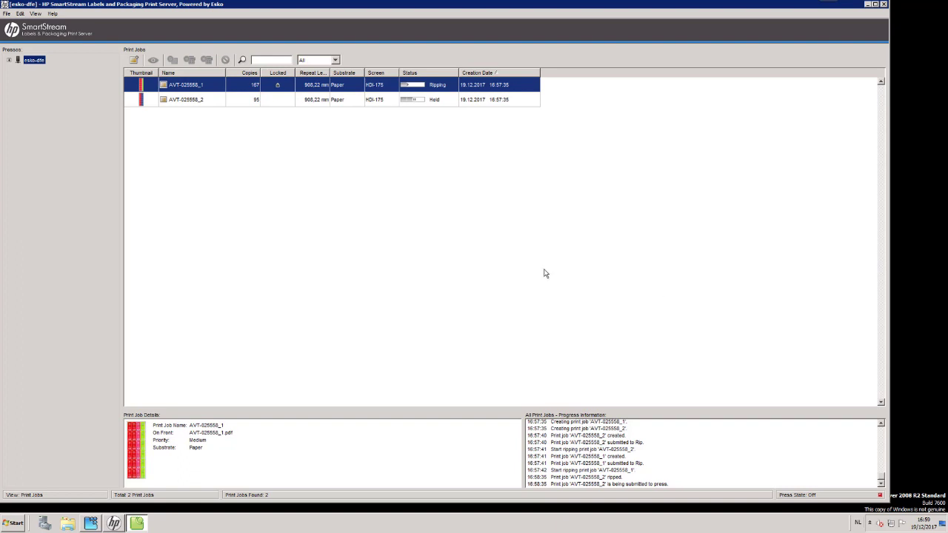
Step: Inspect print job AVT-025558_1's colour management and output settings, showing 167 copies
double_click(191, 89)
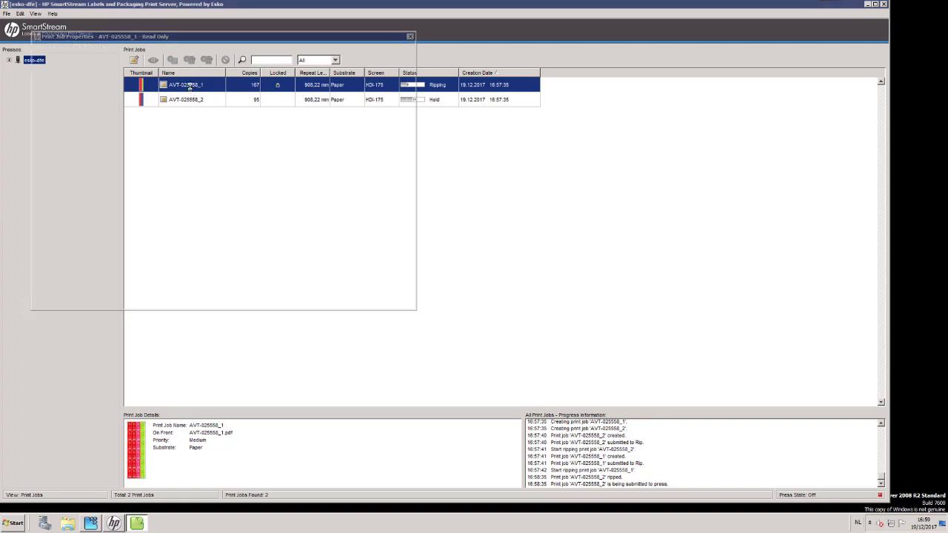
click(70, 150)
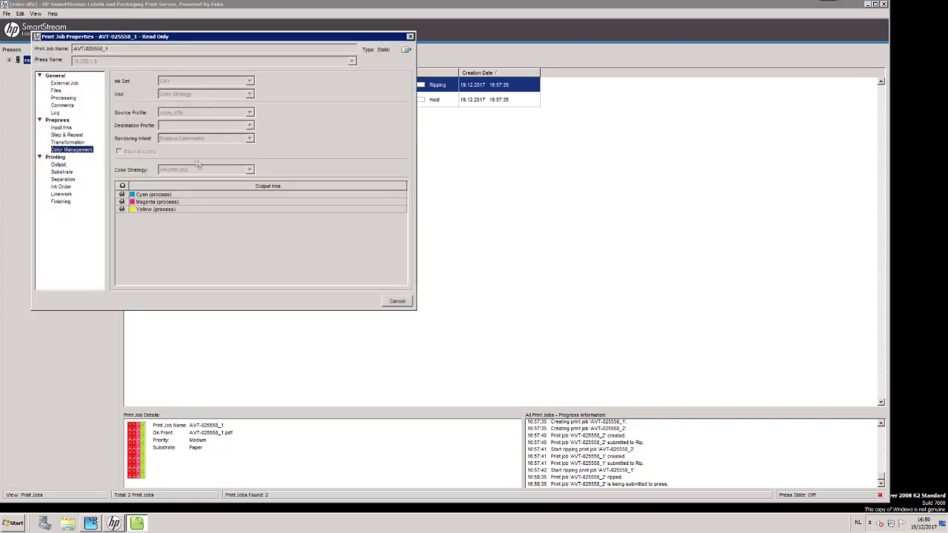
click(63, 165)
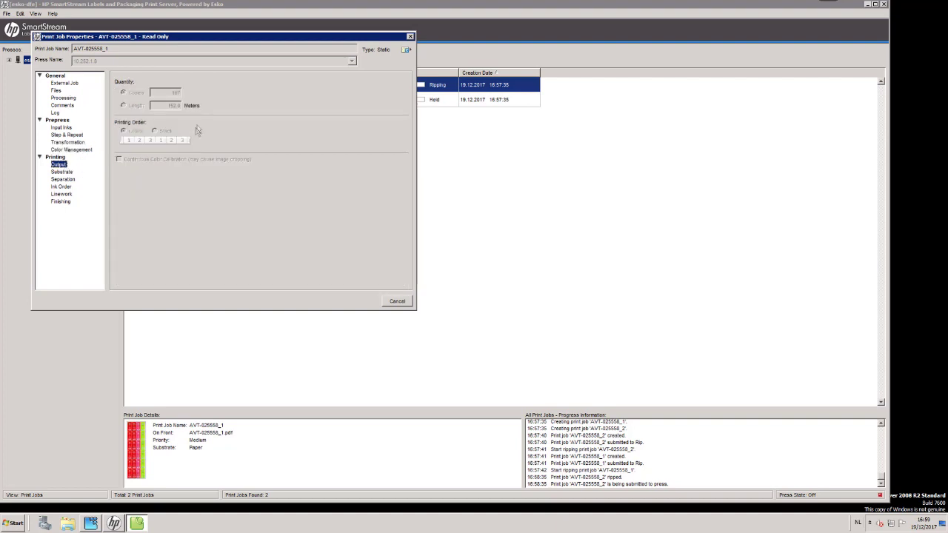